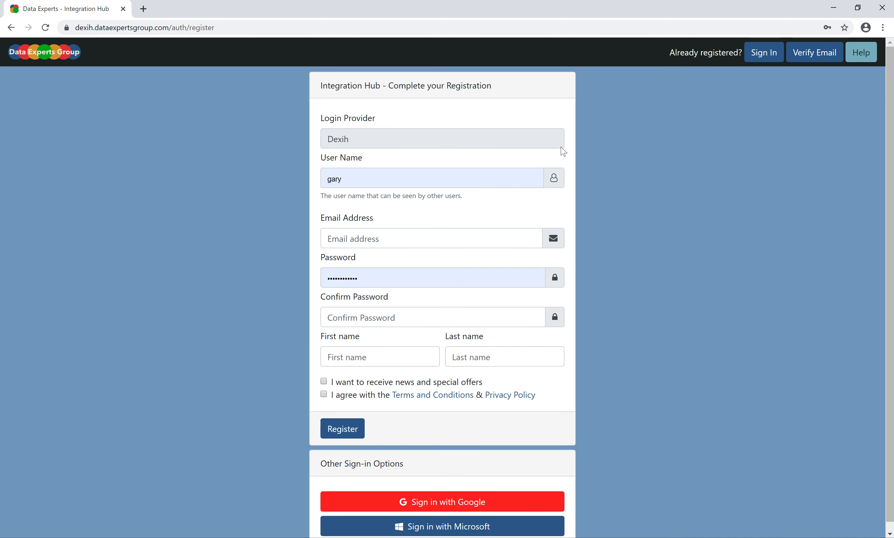
Sign in to the already registered Integration Hub account with the prefilled login credentials
click(763, 53)
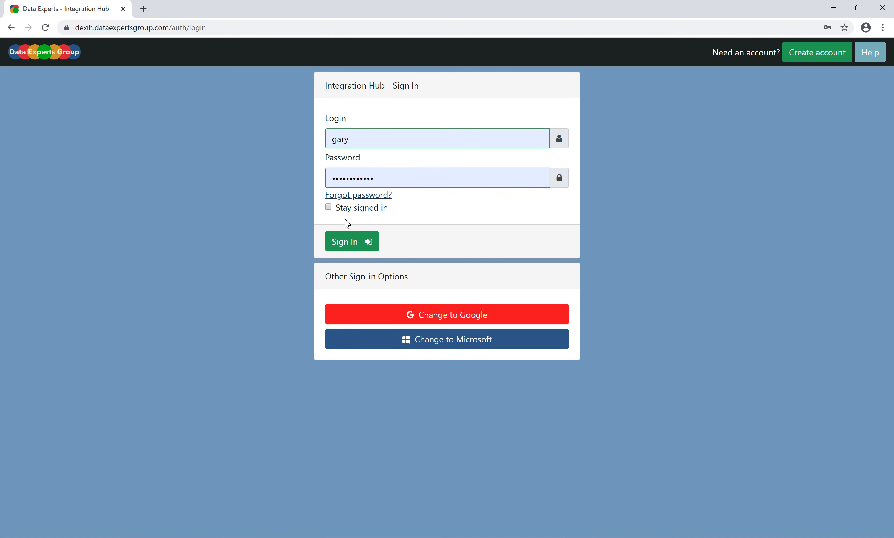
click(350, 243)
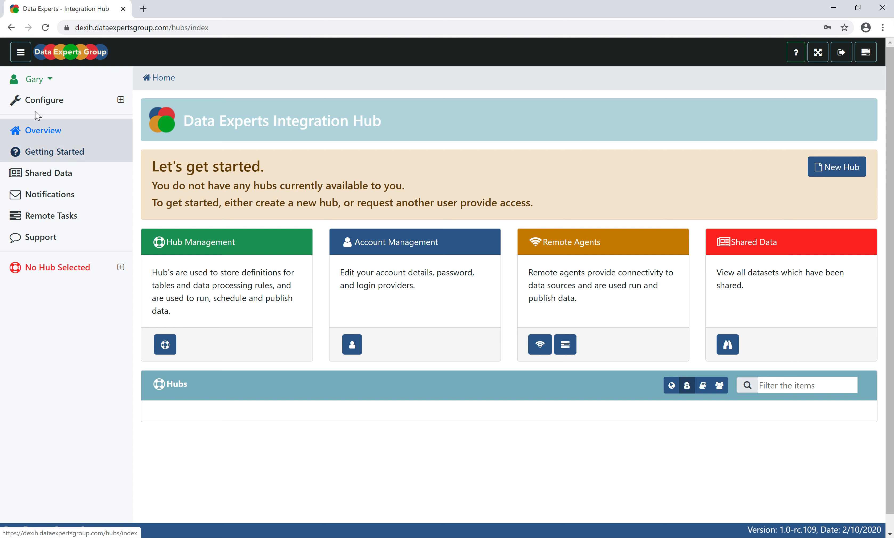
Start a new hub named My First Hub and generate a new encryption key for it
click(46, 102)
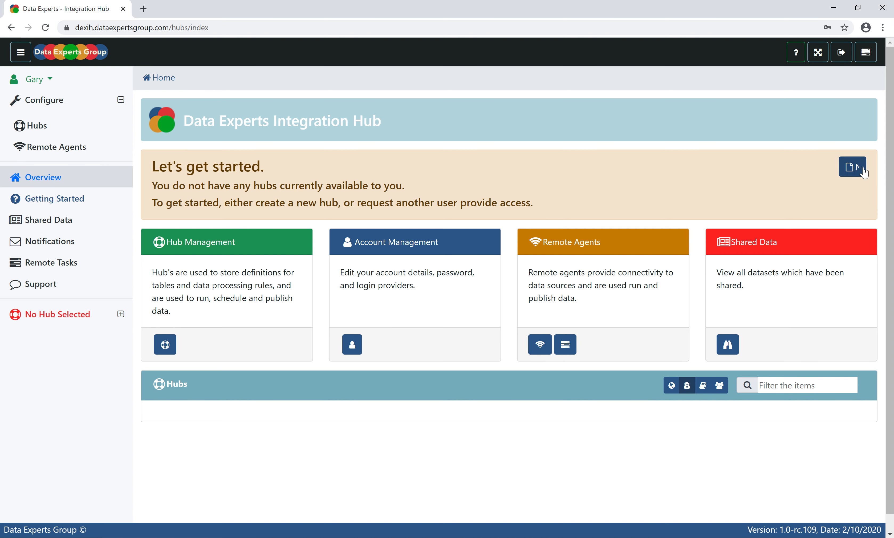
click(853, 167)
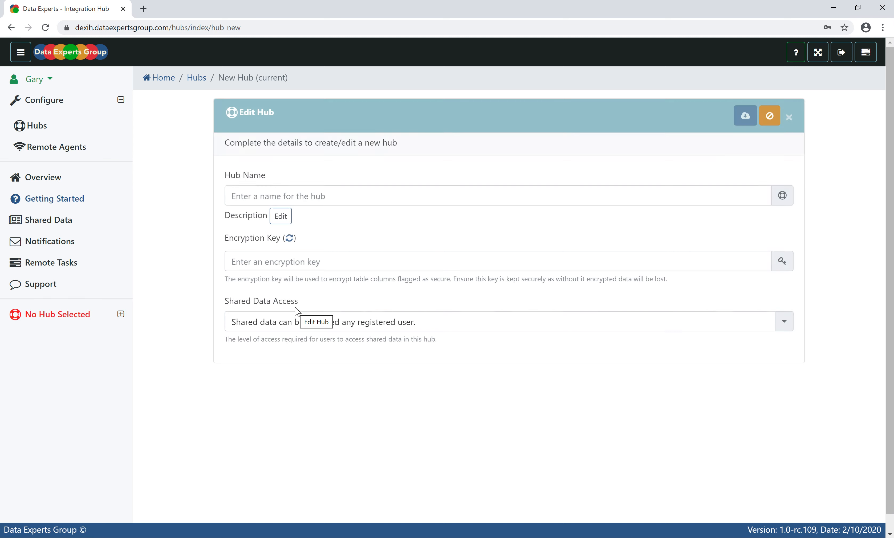
click(287, 198)
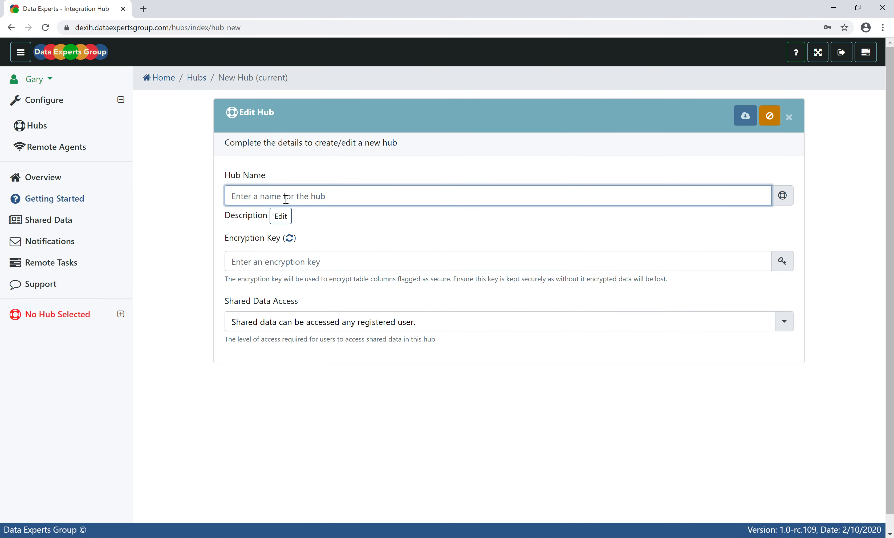
text(My First Hub)
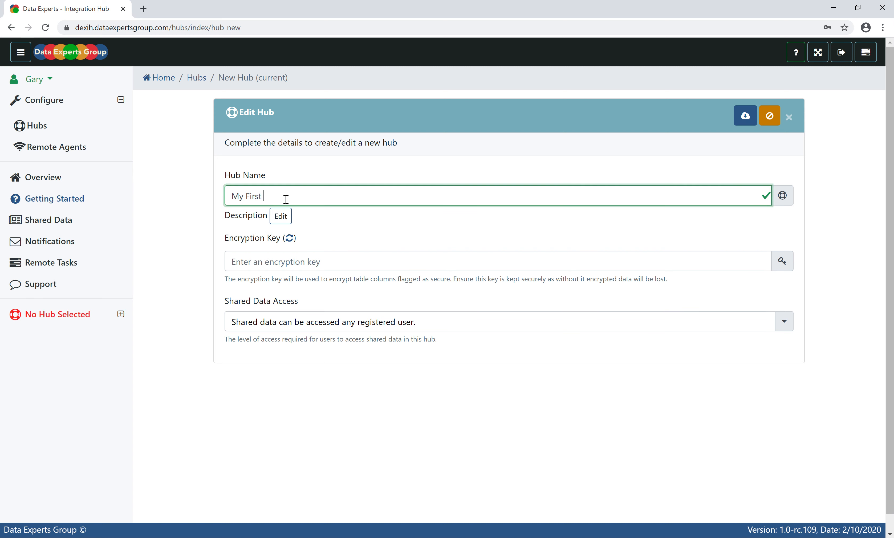
click(271, 263)
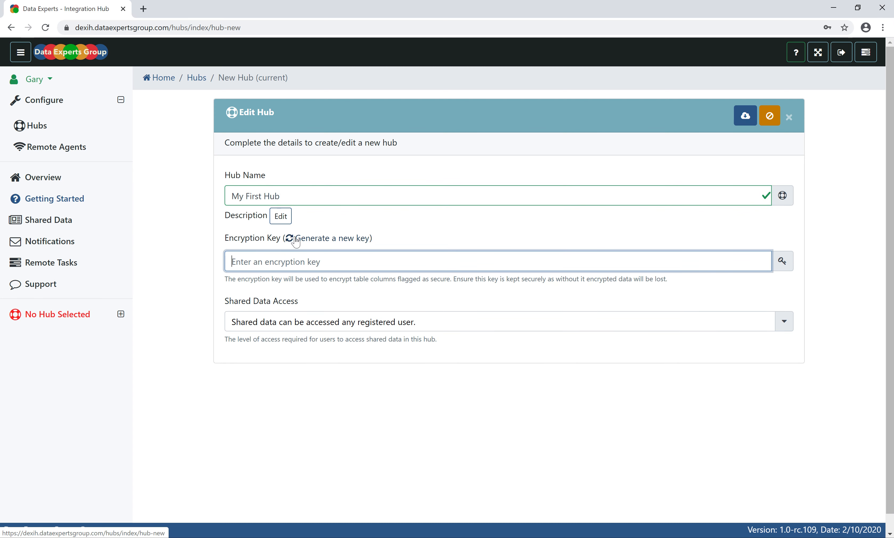
click(323, 239)
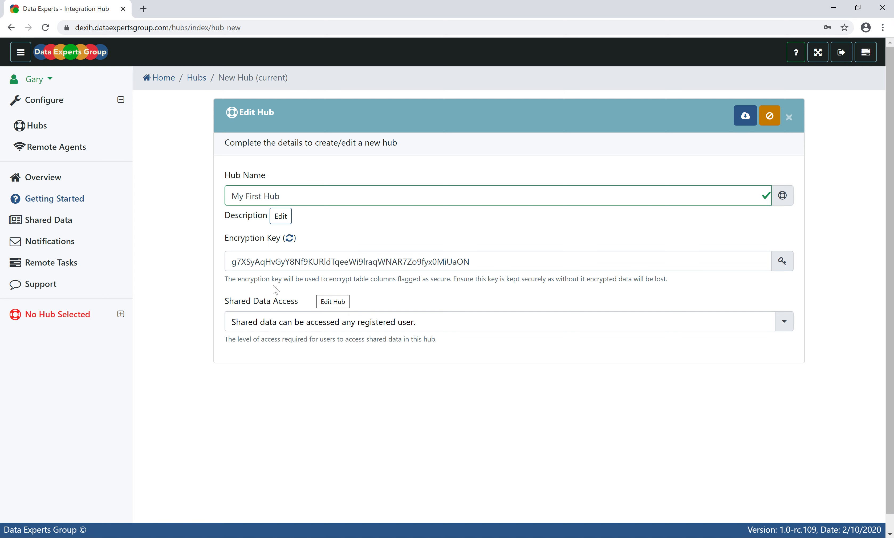
Check the shared data access choices, keep access for any registered user, and save the new hub
scroll(285, 290, down, 1)
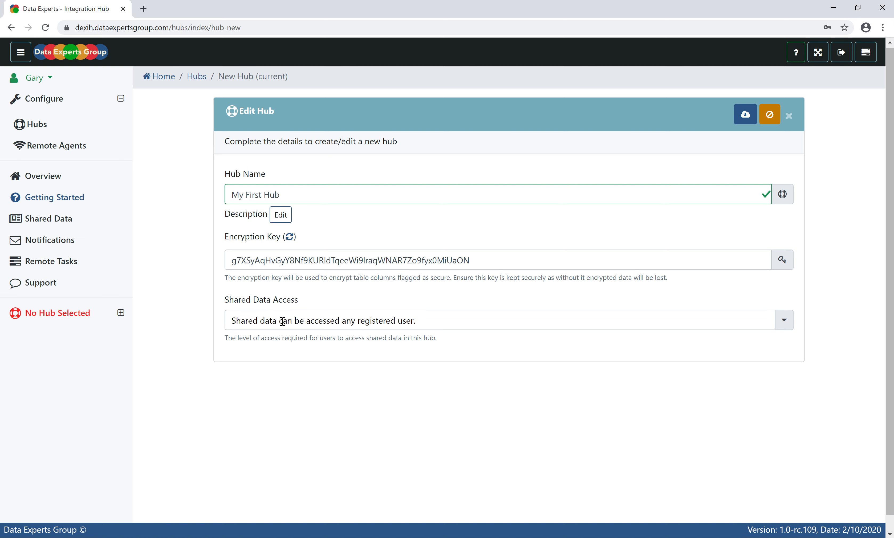
click(366, 319)
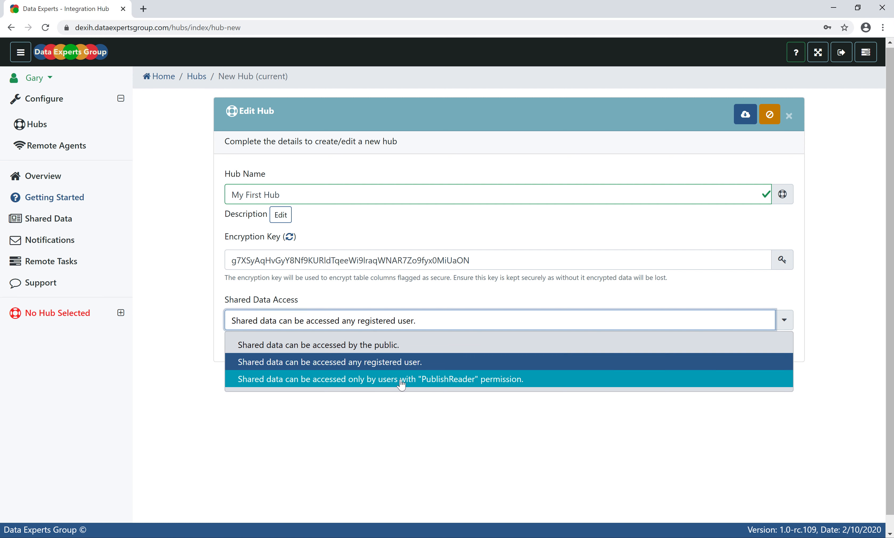
click(397, 422)
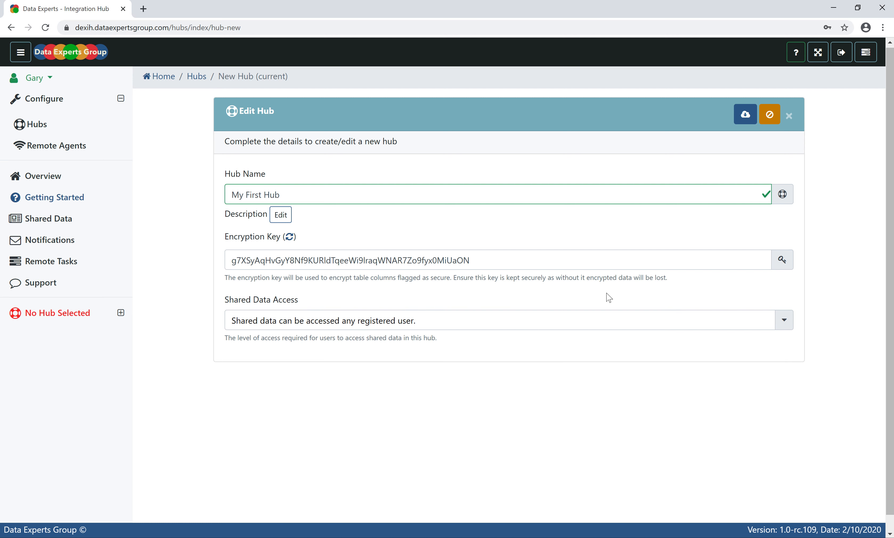
click(749, 116)
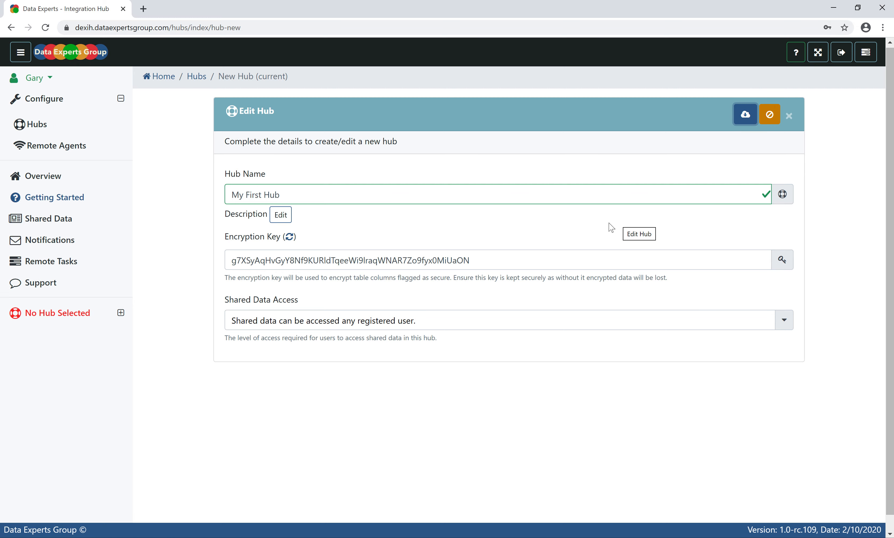
click(742, 114)
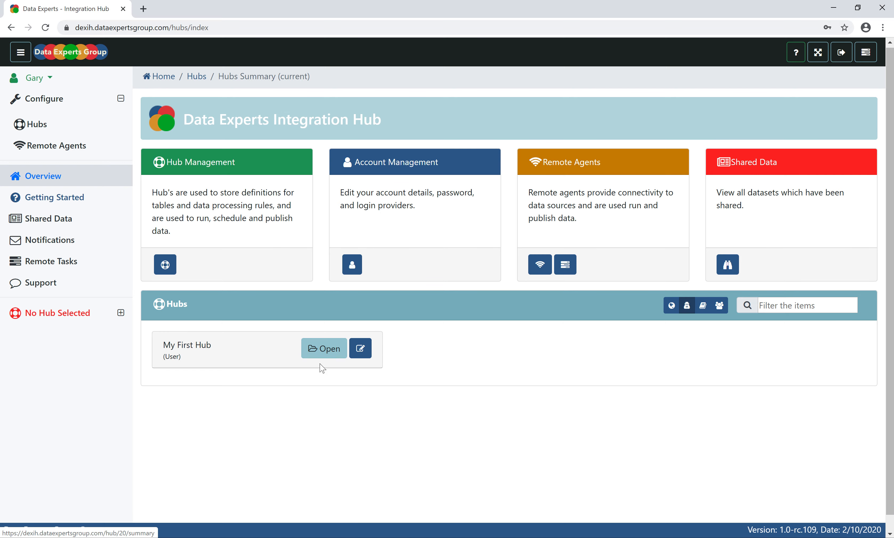
Open My First Hub and bring up the download form for a new remote agent from its agent management
click(321, 359)
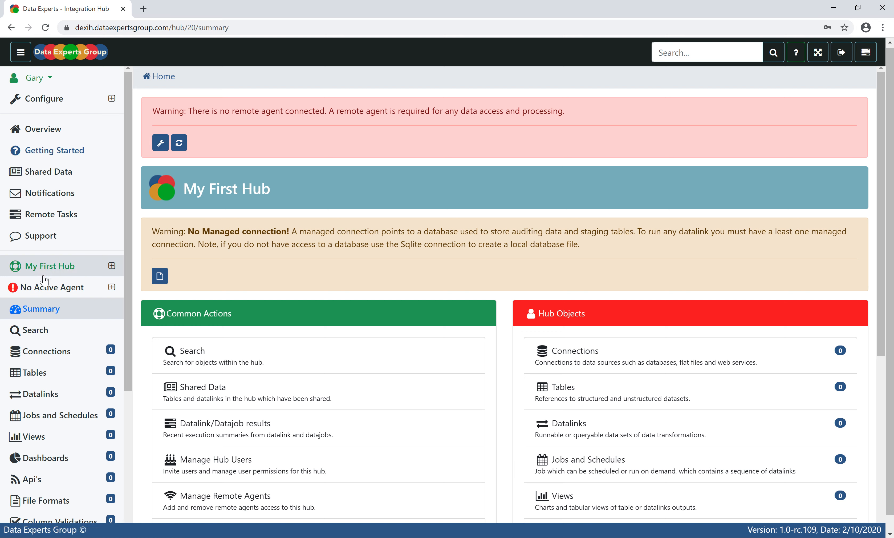
click(41, 287)
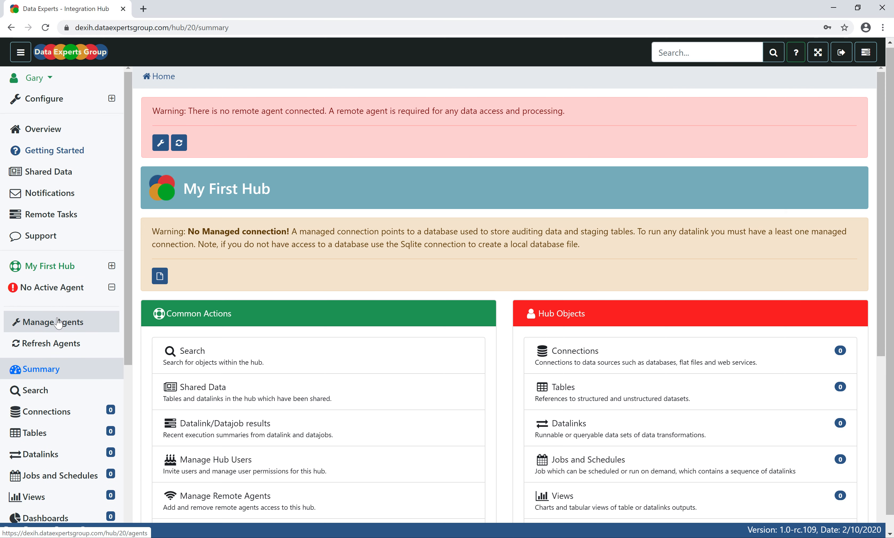
click(169, 144)
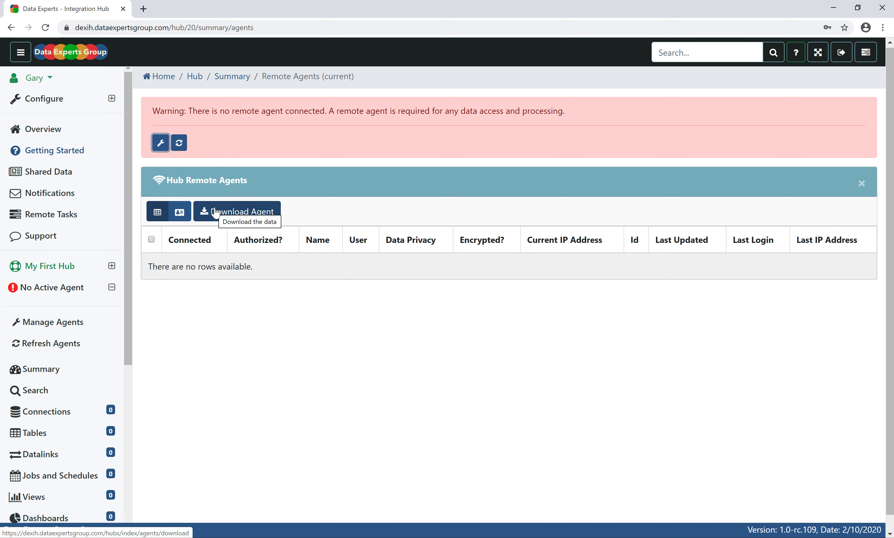
click(229, 213)
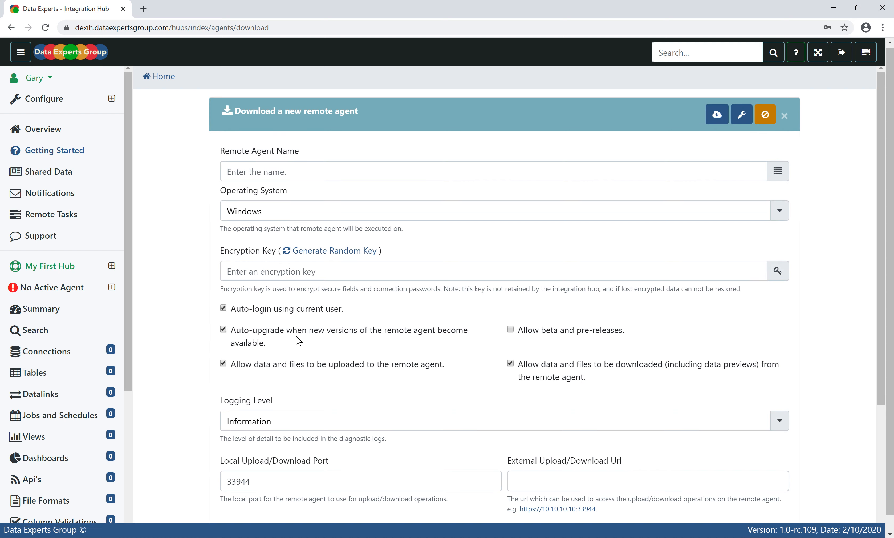
Name the new remote agent My Remote Agent and generate a random encryption key for it
scroll(318, 361, down, 3)
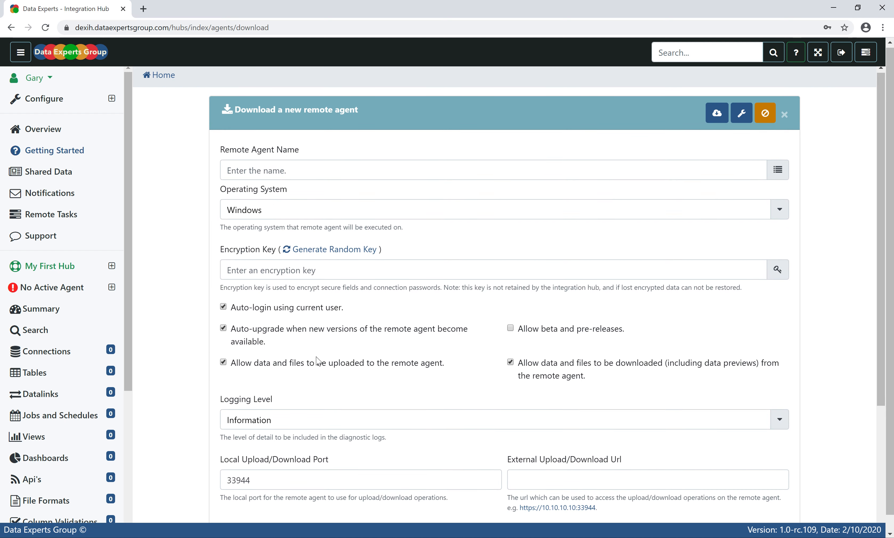
scroll(317, 361, down, 2)
scroll(318, 361, up, 5)
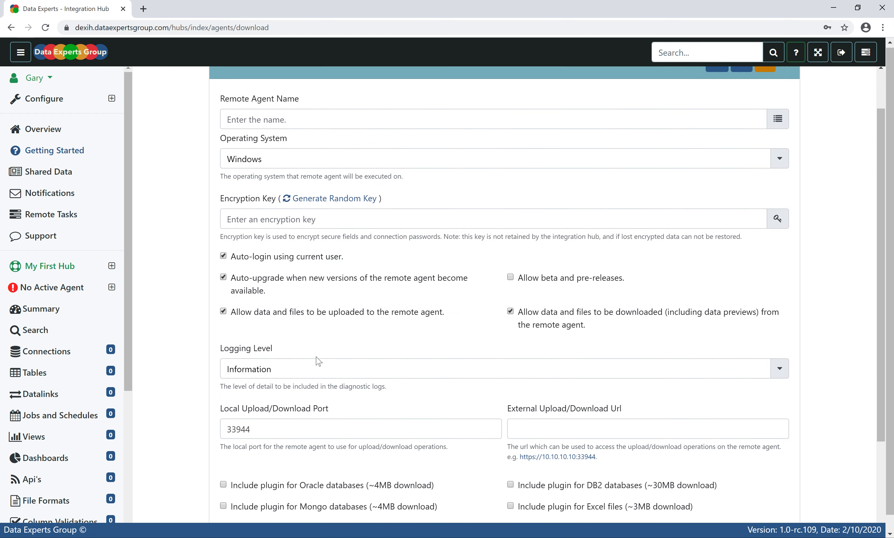
click(255, 171)
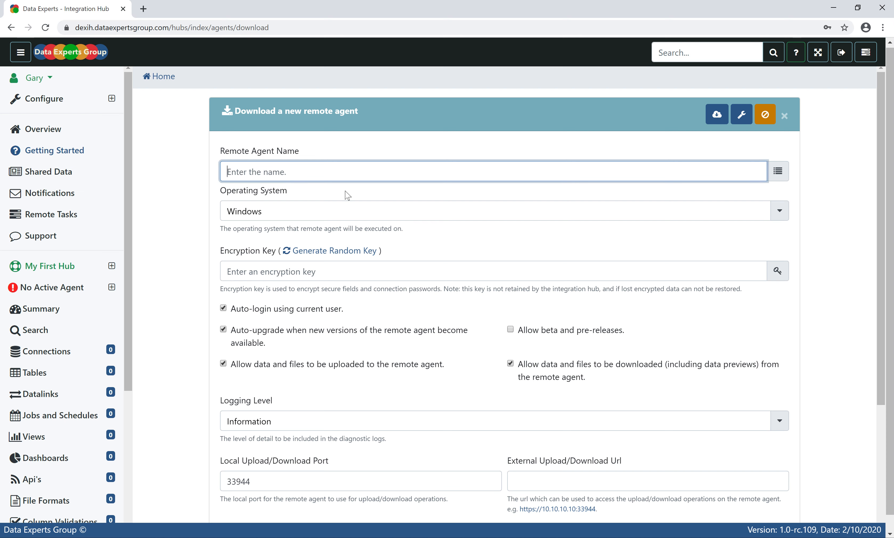
text(My Remote Agent)
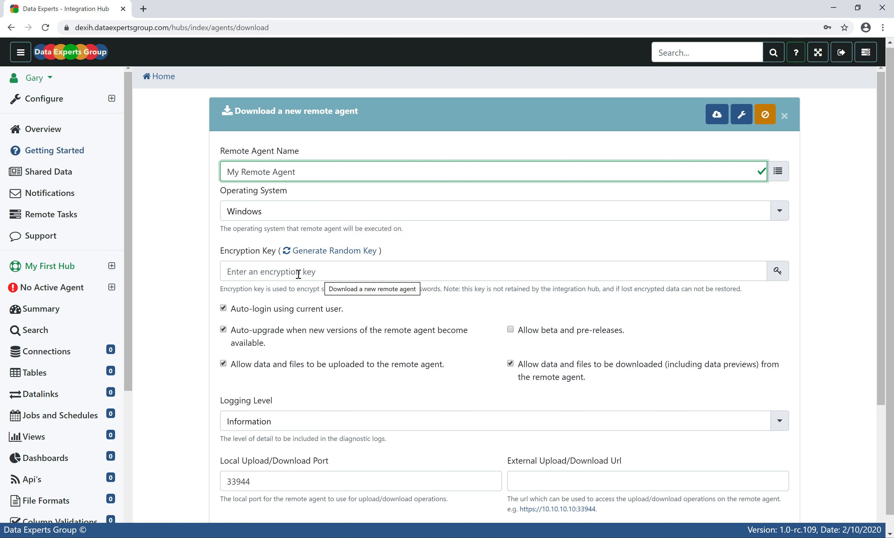
click(323, 251)
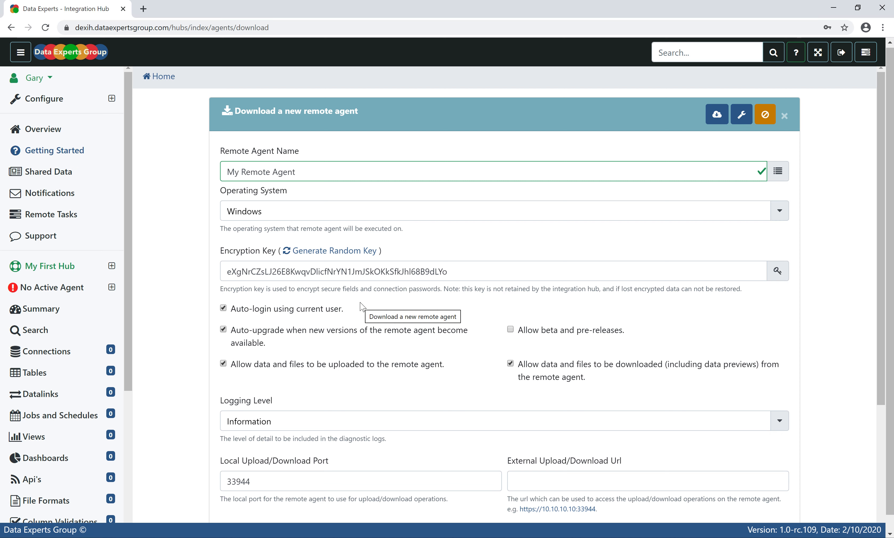
Review the remaining remote agent options, keep their defaults, and download the Windows agent
scroll(338, 303, down, 1)
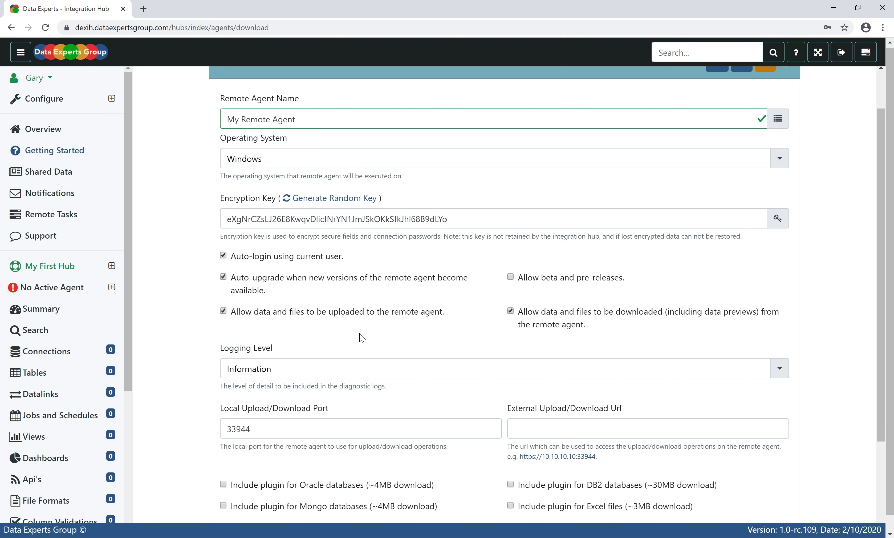
scroll(362, 337, down, 3)
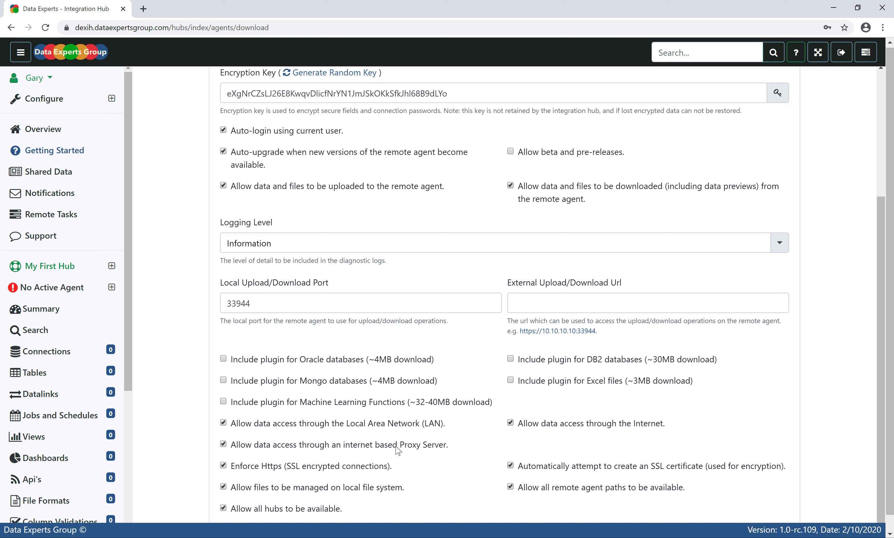
scroll(458, 469, up, 3)
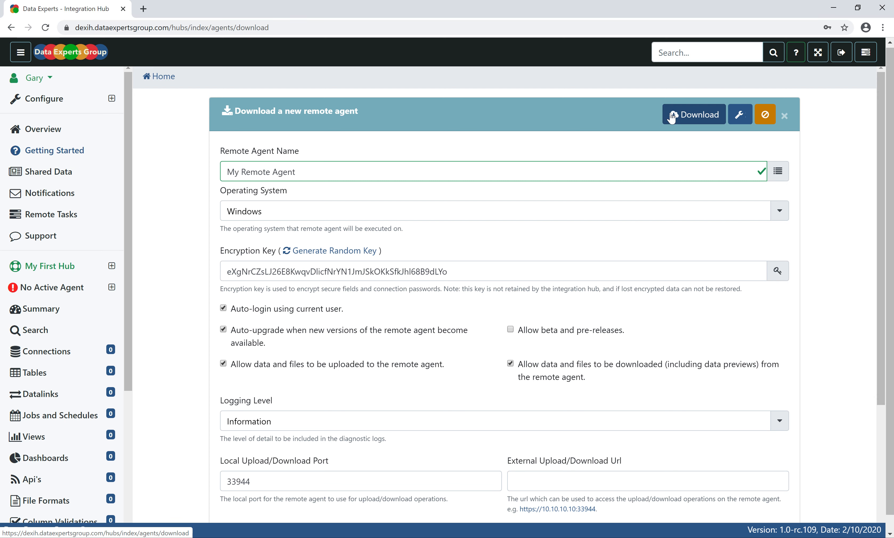
click(702, 119)
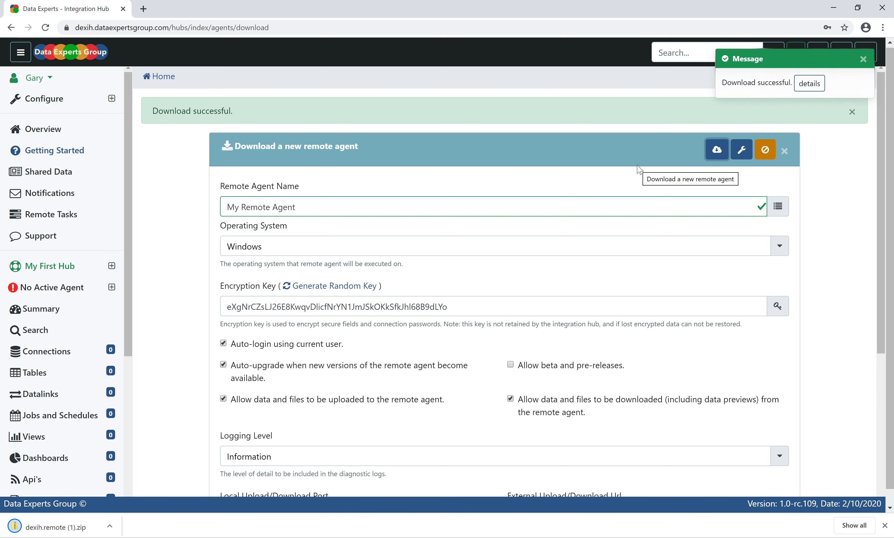
Open the downloaded dexih.remote (1).zip archive and extract all its files into the Downloads folder
click(76, 527)
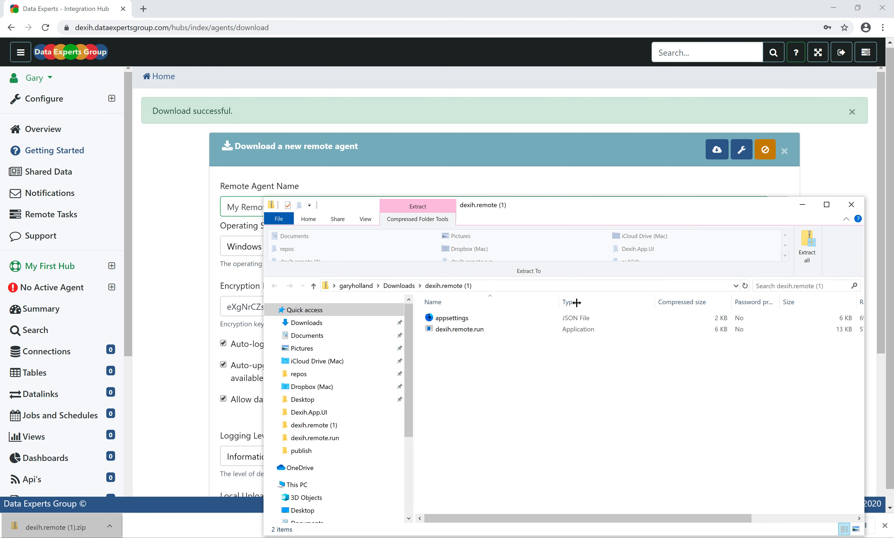
click(804, 250)
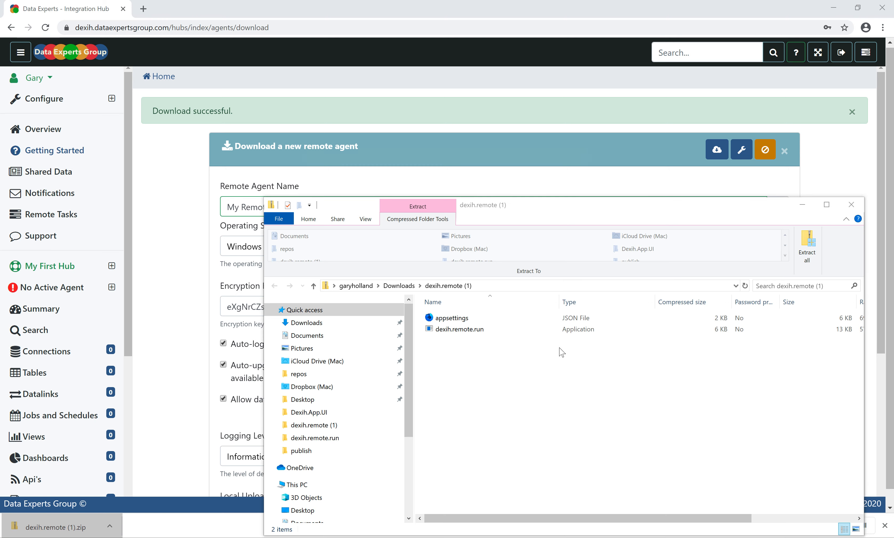
click(532, 382)
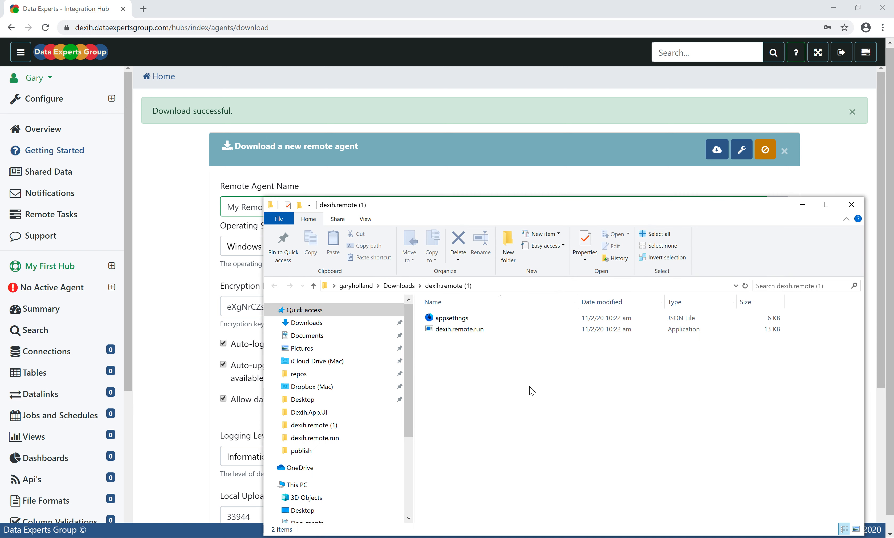
click(446, 329)
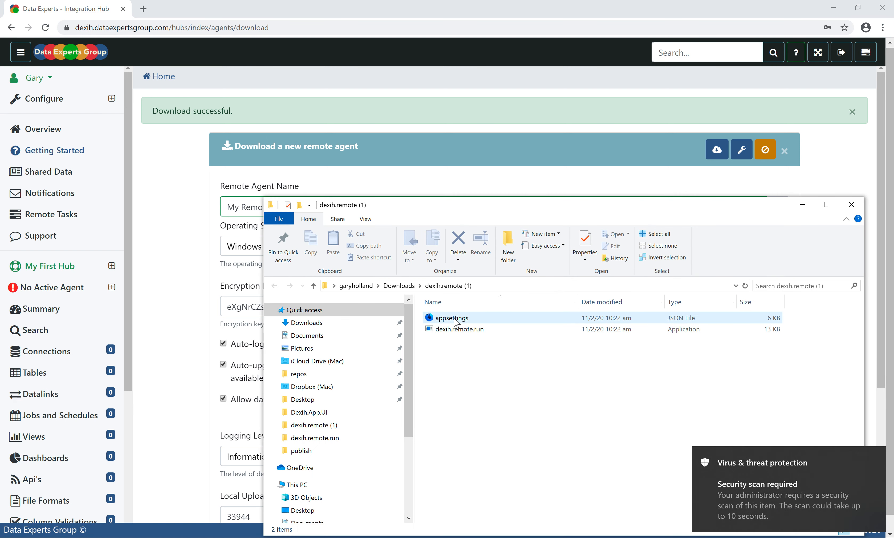
click(455, 320)
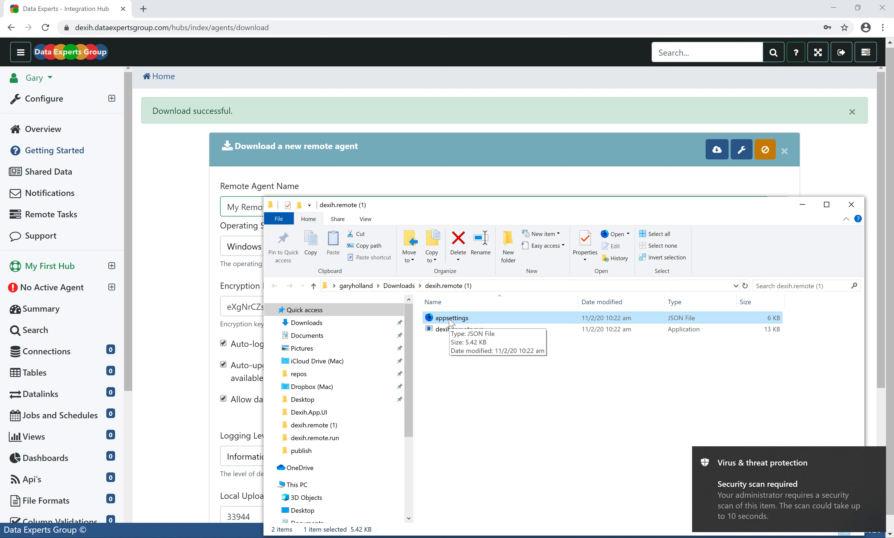
click(447, 334)
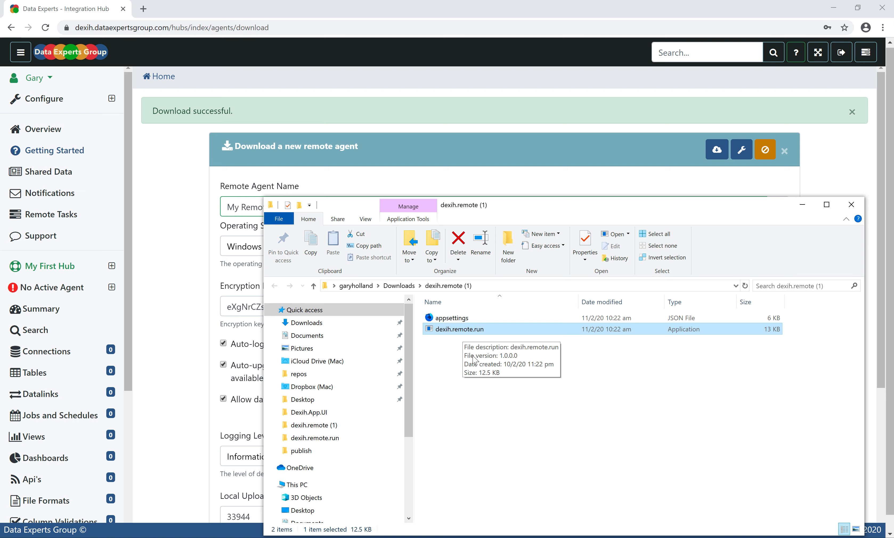
double_click(449, 329)
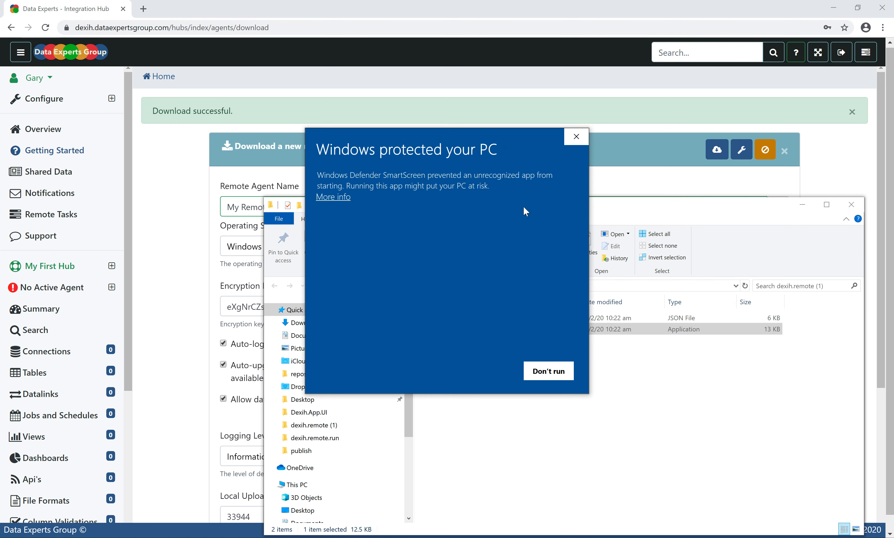
click(548, 370)
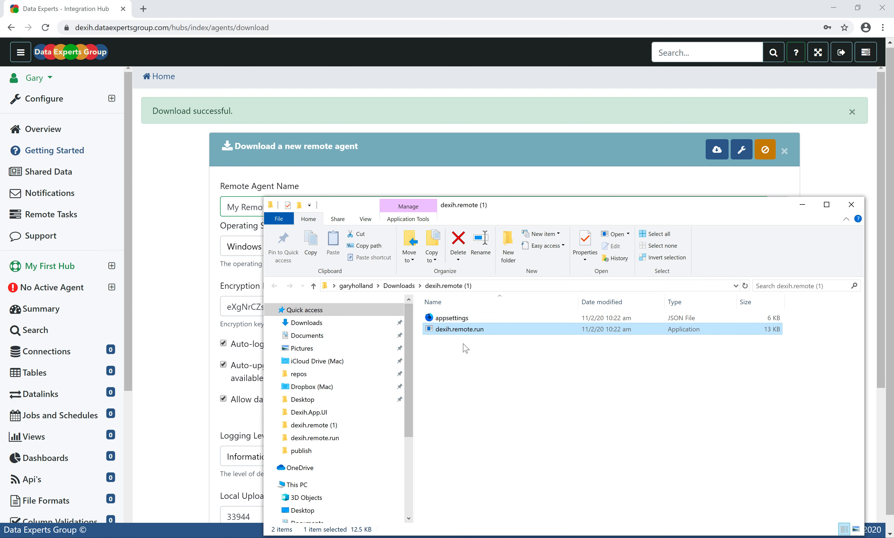
Run dexih.remote.run despite the SmartScreen warning and allow dexih.remote through the firewall on private networks
double_click(458, 329)
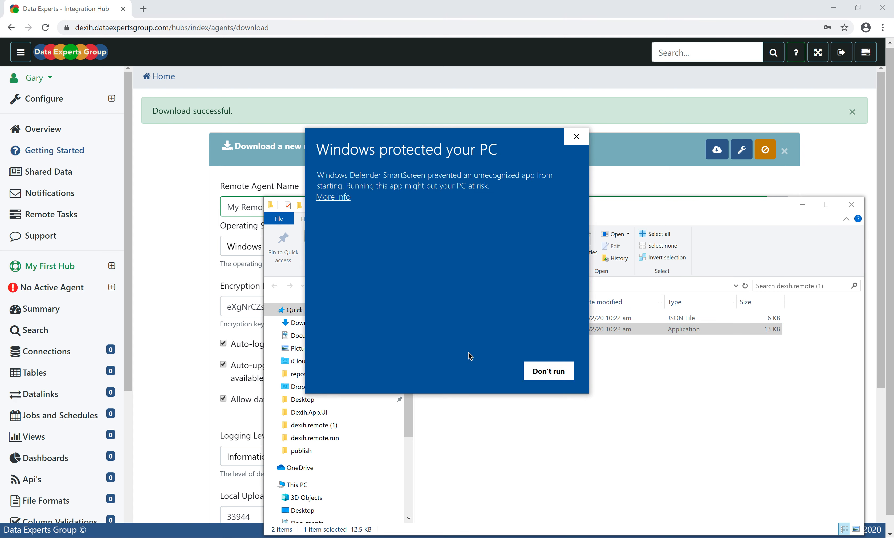
click(333, 197)
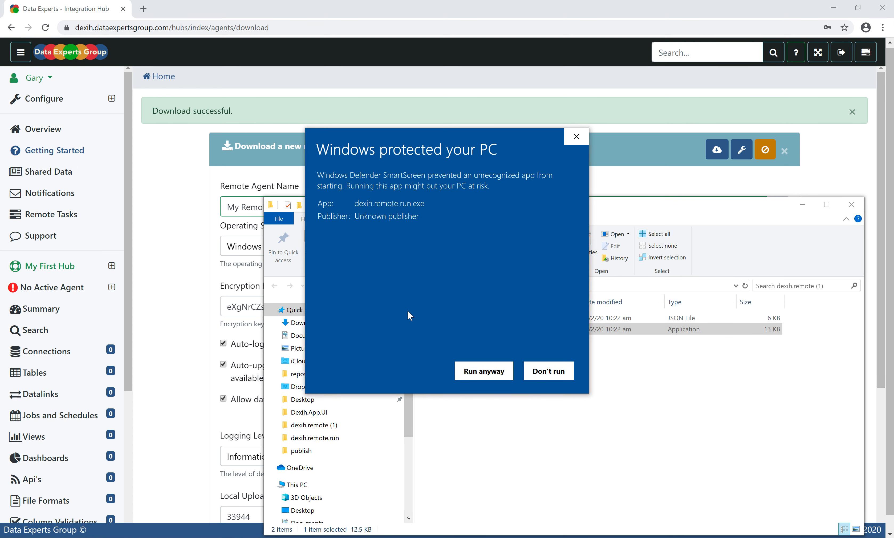
click(490, 372)
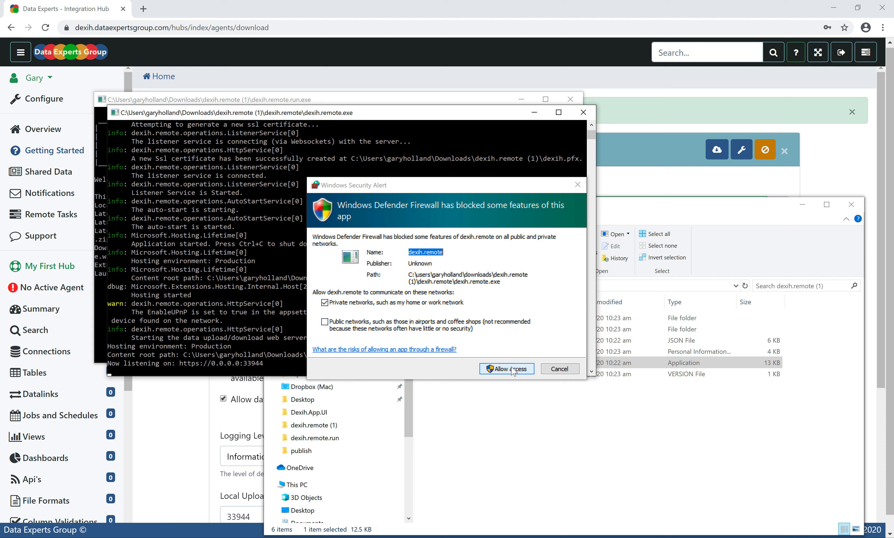
click(512, 368)
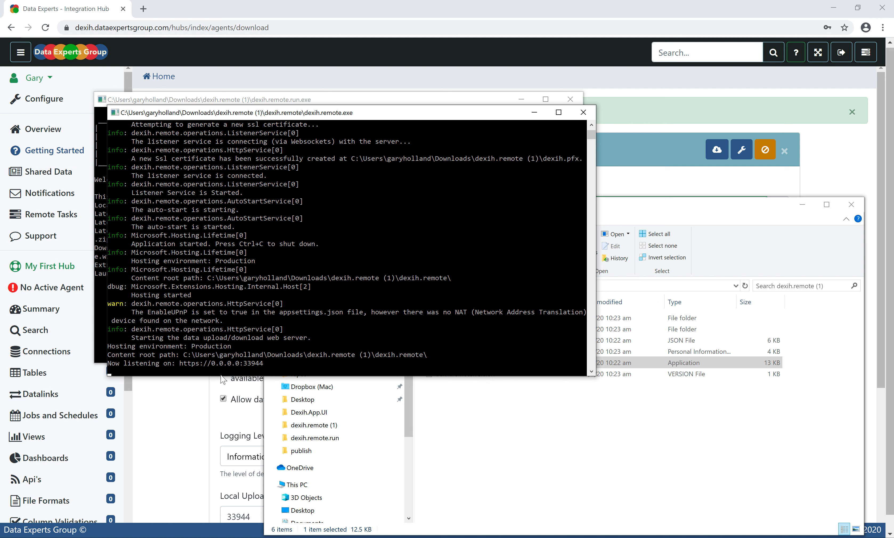
Back in the browser, refresh the hub's remote agents in agent management and authorize My Remote Agent for the hub
click(248, 15)
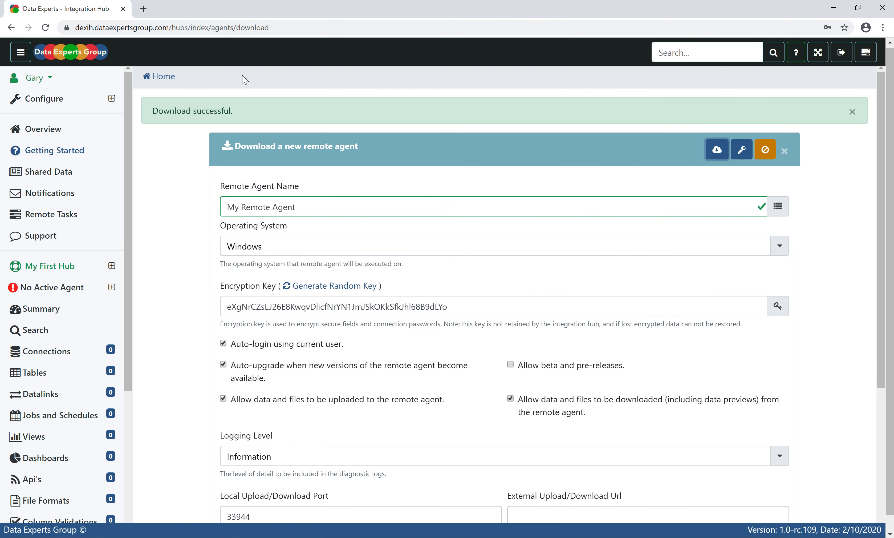
click(60, 289)
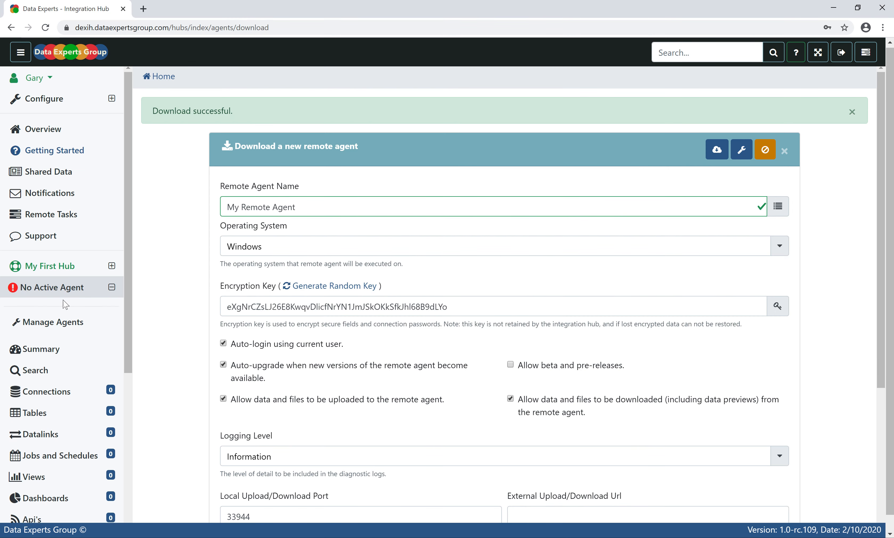
click(60, 321)
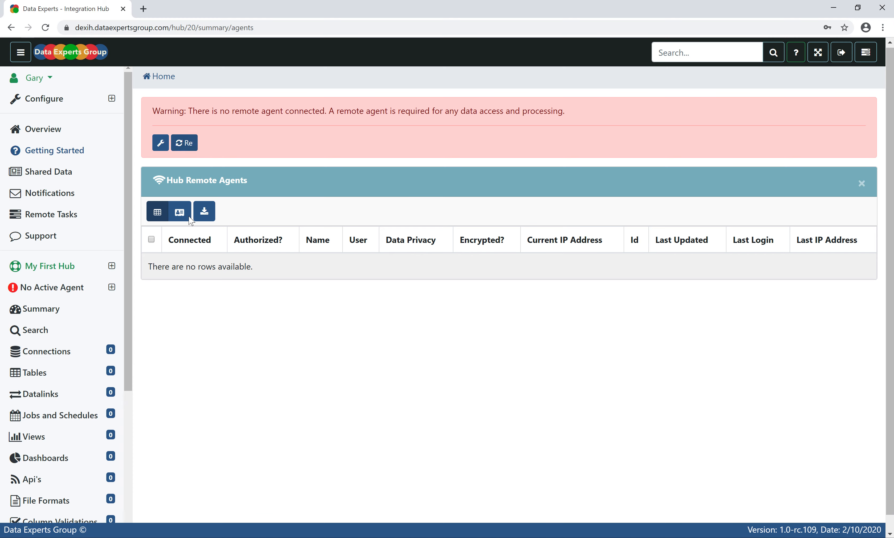
click(185, 144)
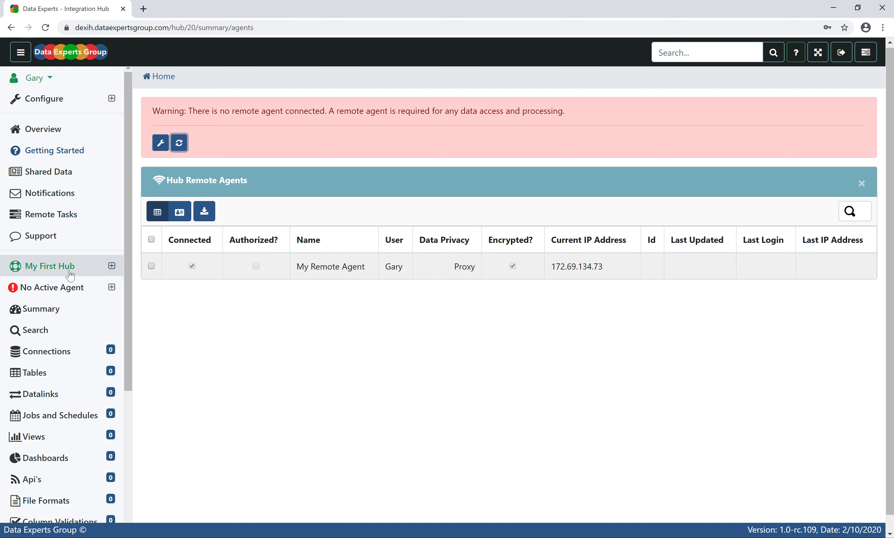
click(152, 266)
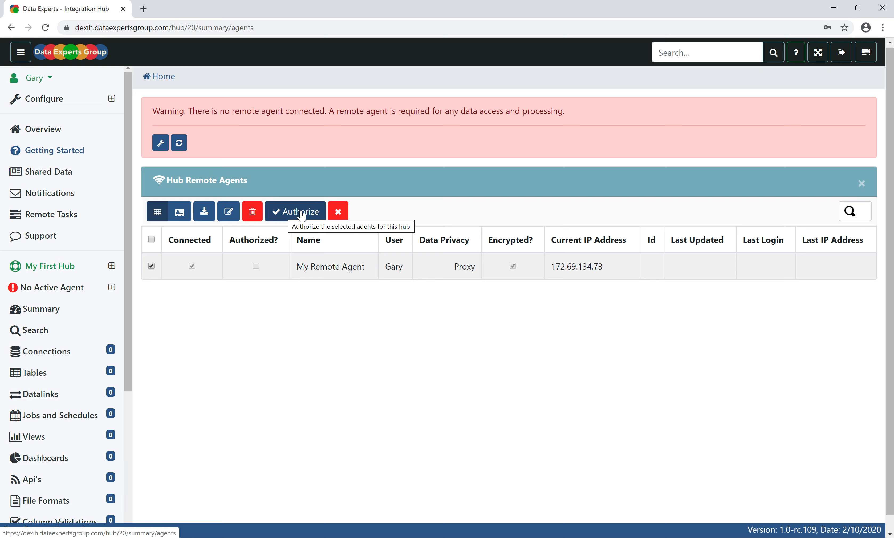
click(301, 214)
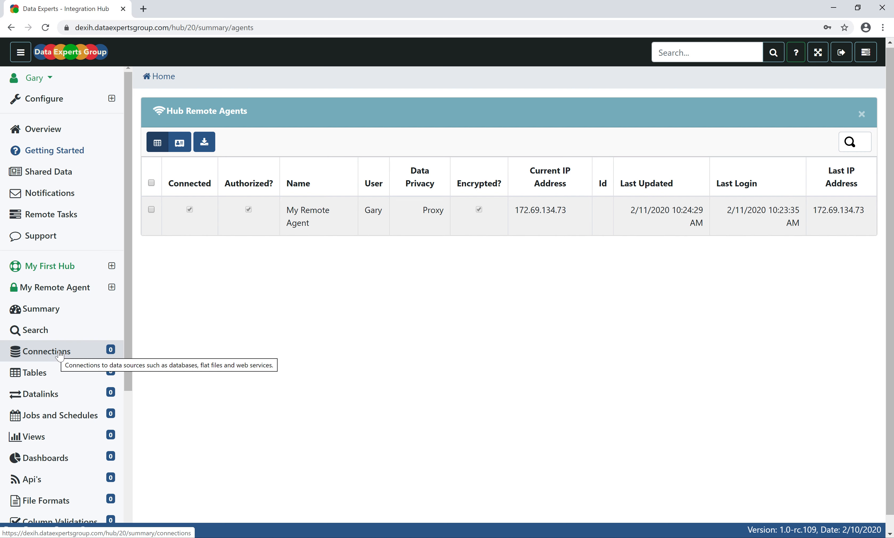
Create a new source connection in the hub and name it Adventure
click(70, 356)
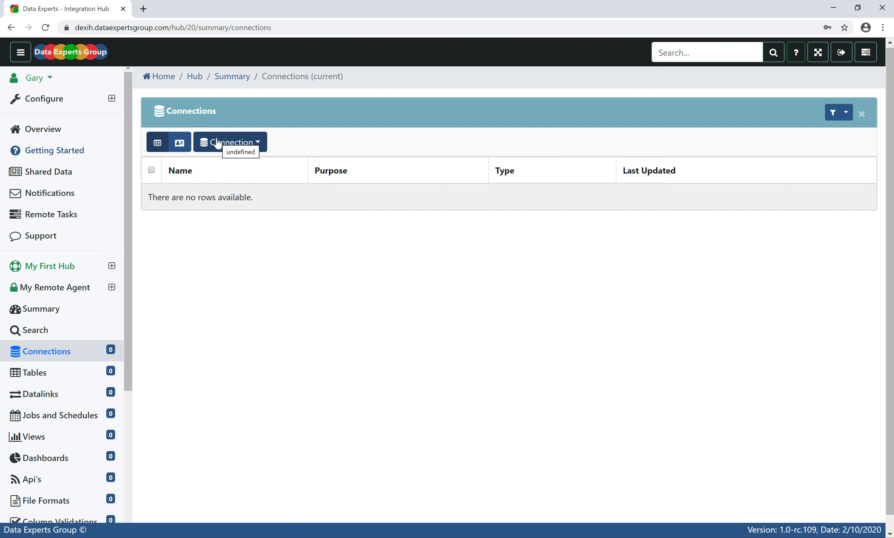
click(218, 143)
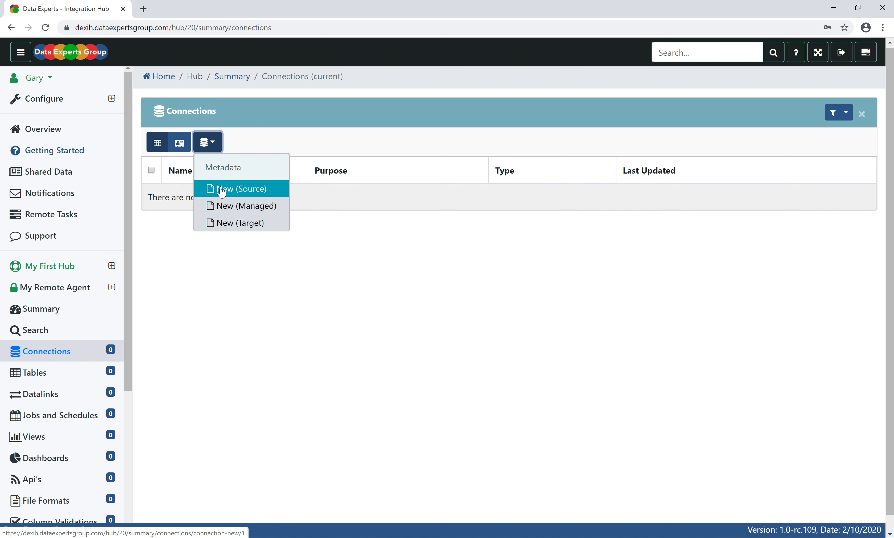
click(222, 189)
click(281, 211)
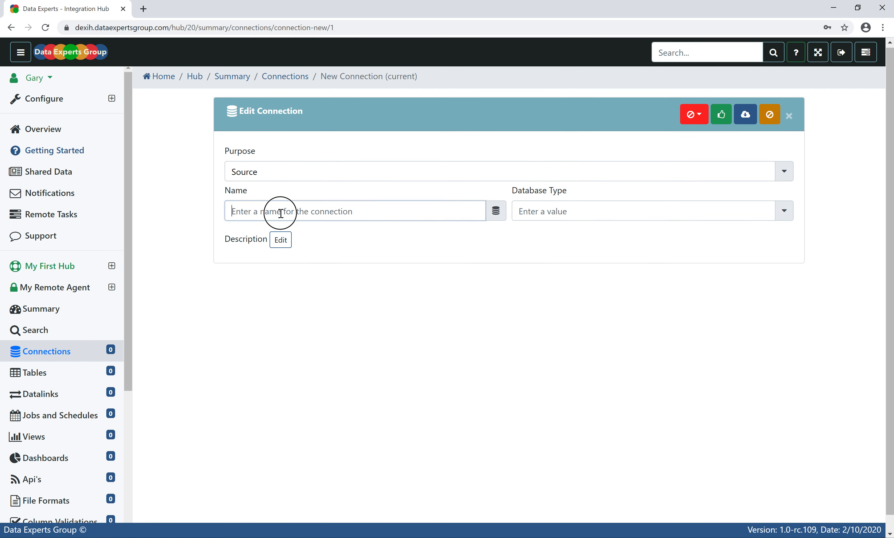
text(Adventure)
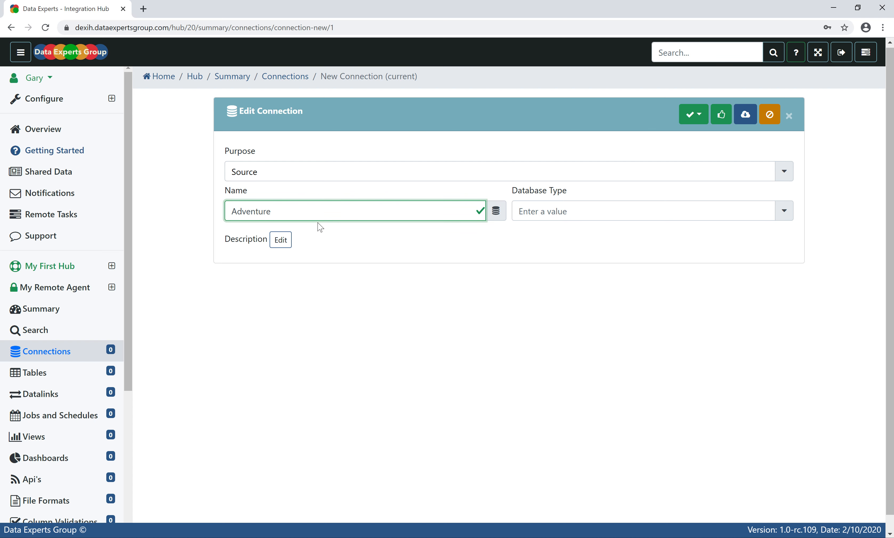
Set the connection's database type to Microsoft SqlServer and the server name to ".", with Windows authentication enabled
click(588, 210)
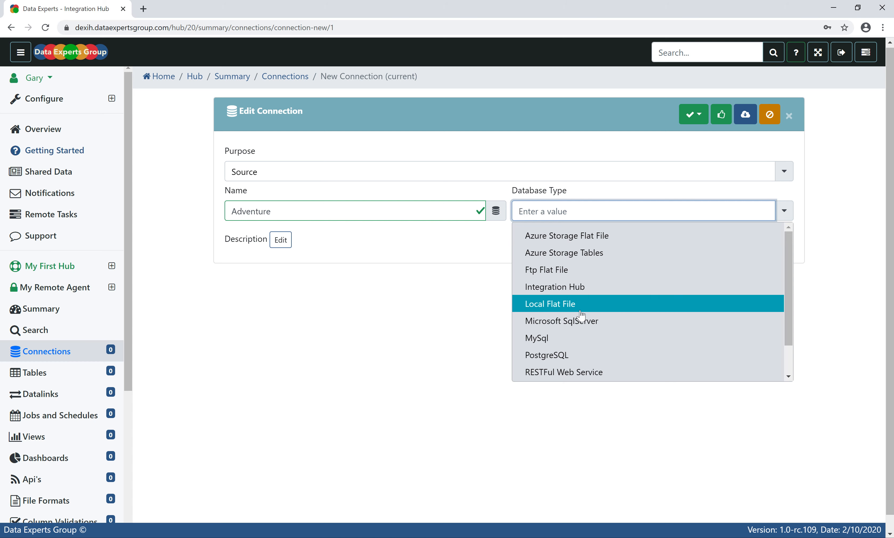
click(577, 320)
click(256, 293)
text(.)
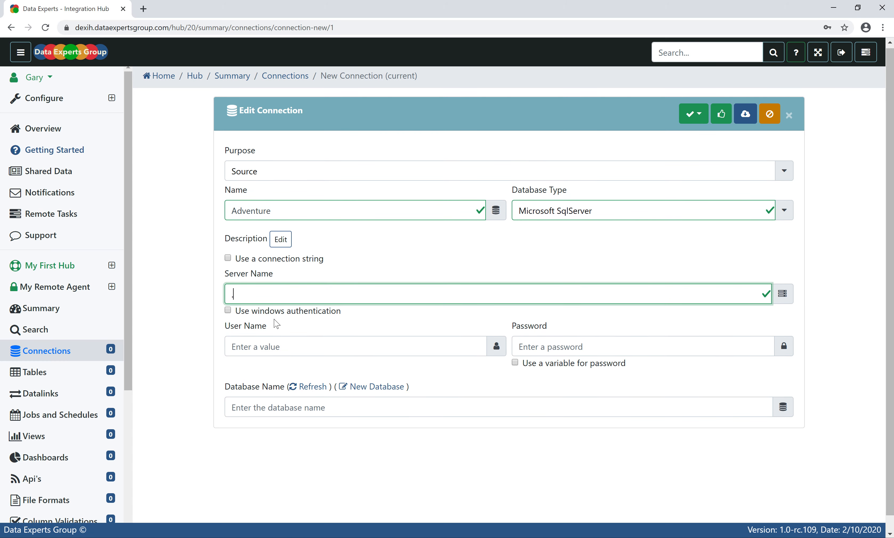
click(228, 310)
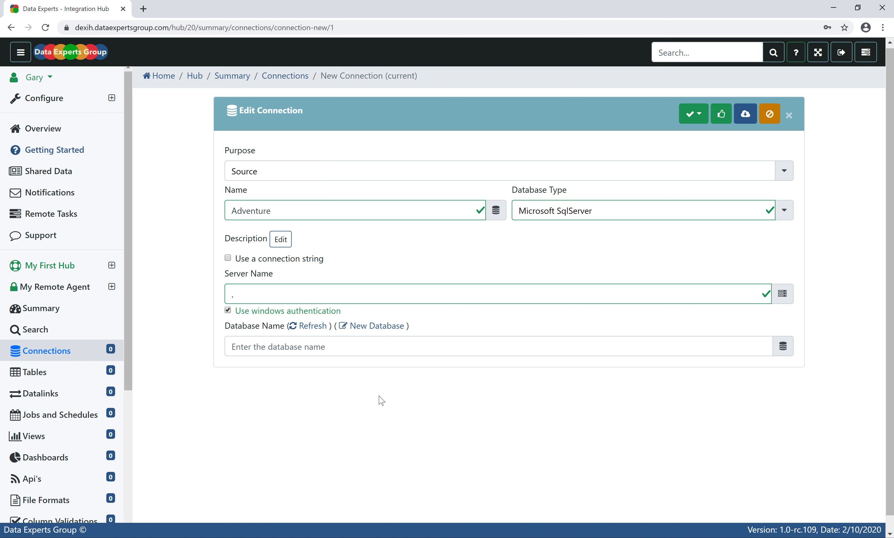
Refresh the available databases for the connection and choose WideWorldImporters as its database
click(313, 326)
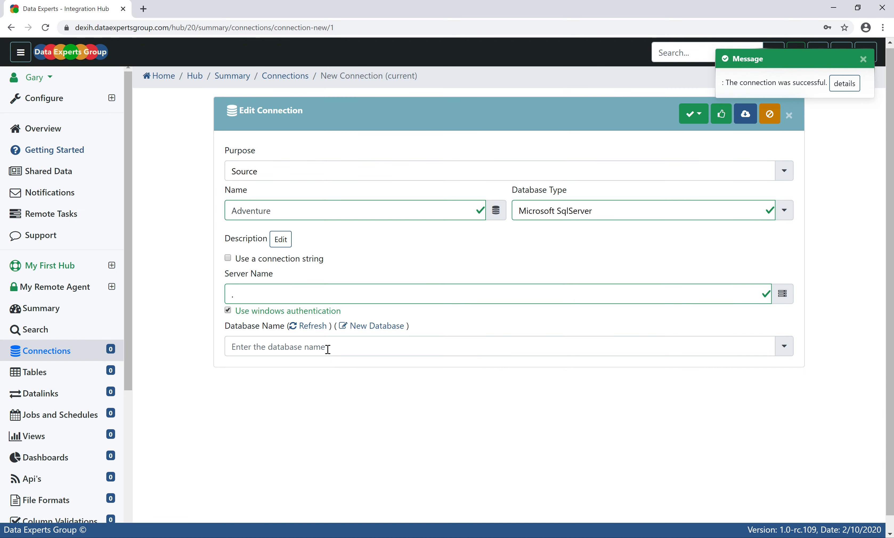
click(328, 349)
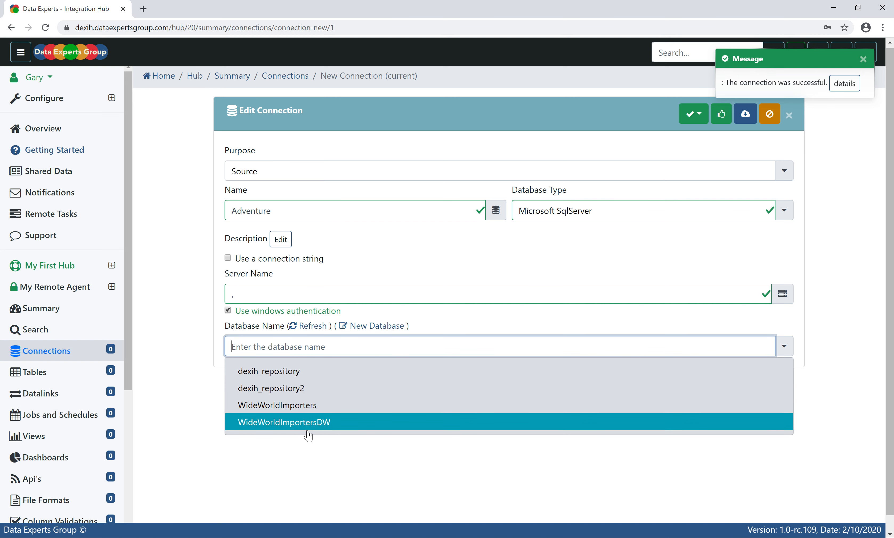
click(311, 411)
Rename the connection World Wide Importers and save it, declining the browser's offer to store a password
drag(276, 208, 190, 206)
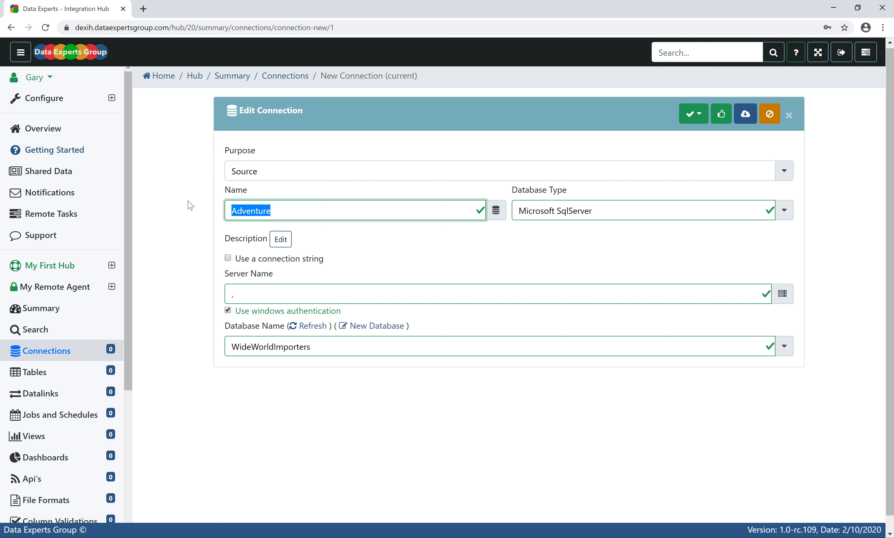
text(W)
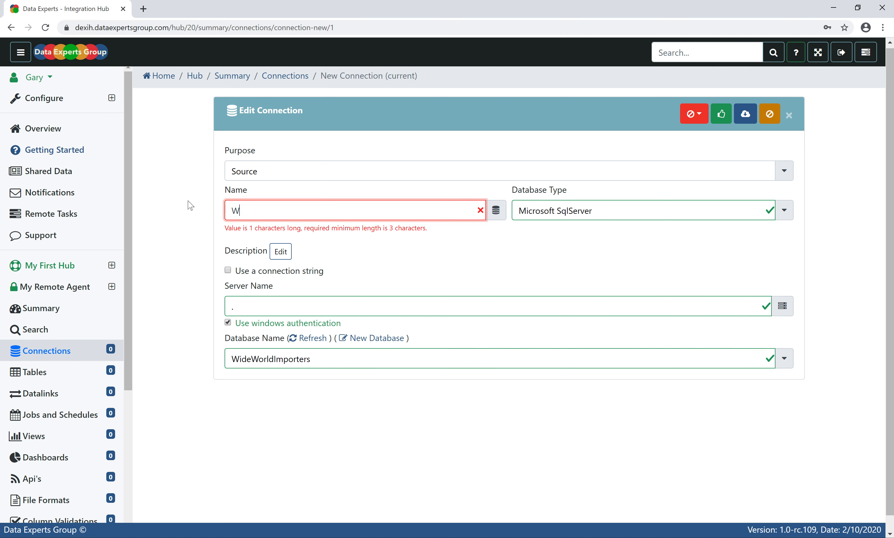
text(orld Wide Importers)
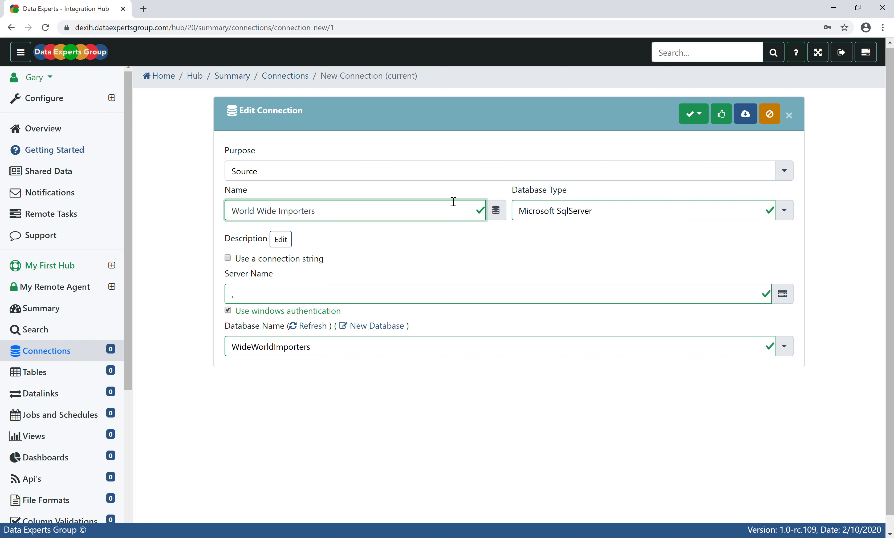
click(742, 118)
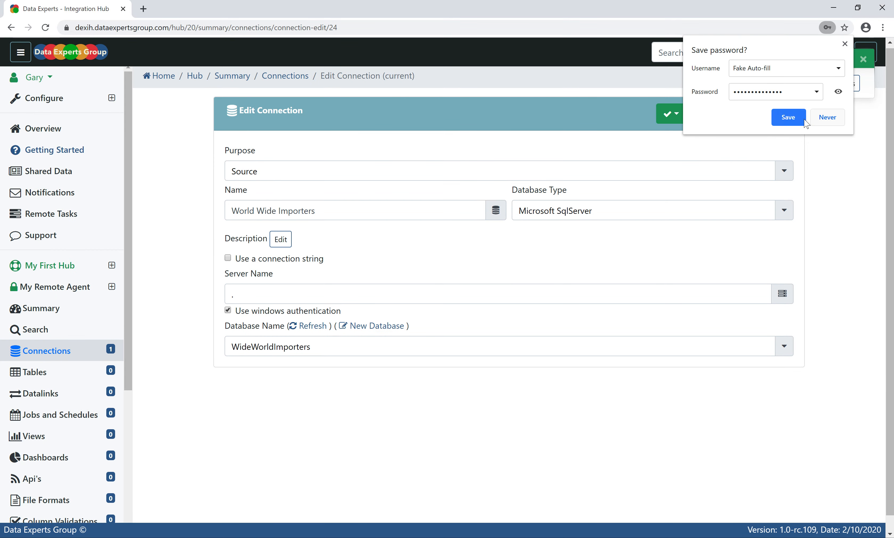
click(828, 118)
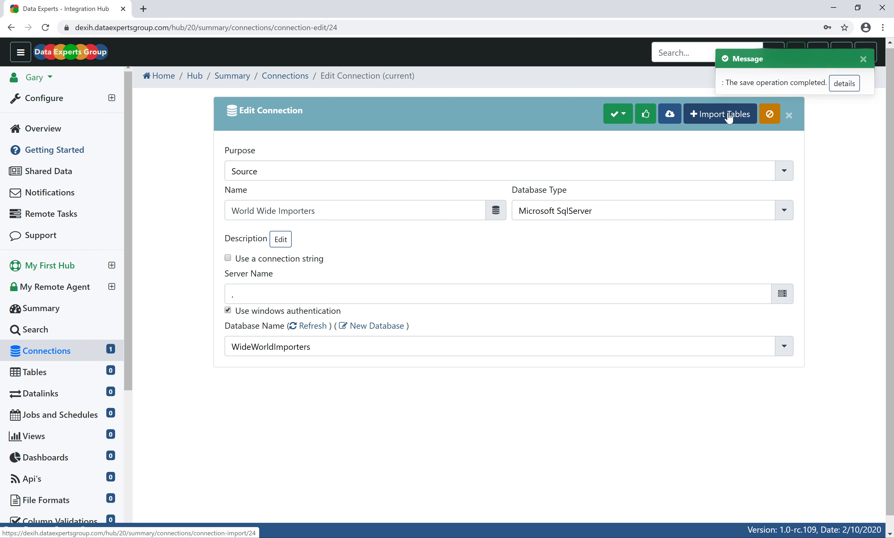
Import the Cities table of the Application schema from the World Wide Importers connection into the hub
click(731, 115)
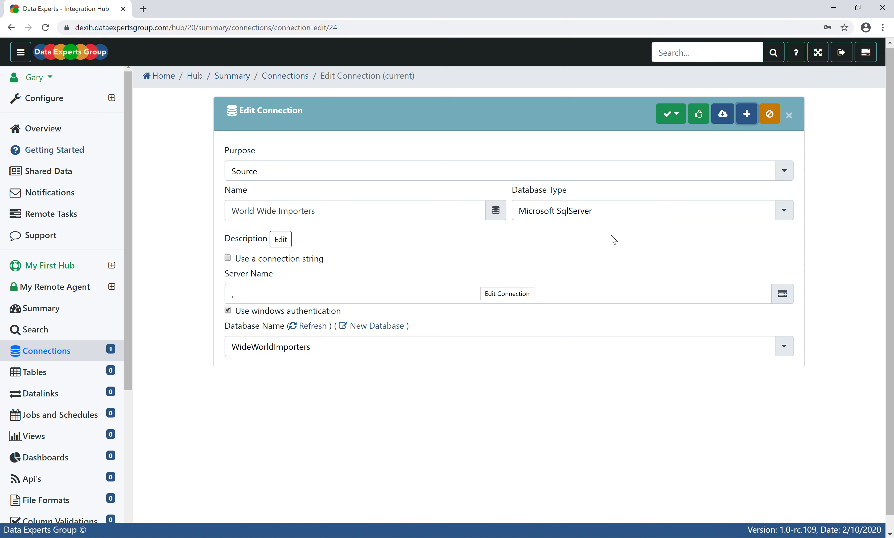
click(740, 113)
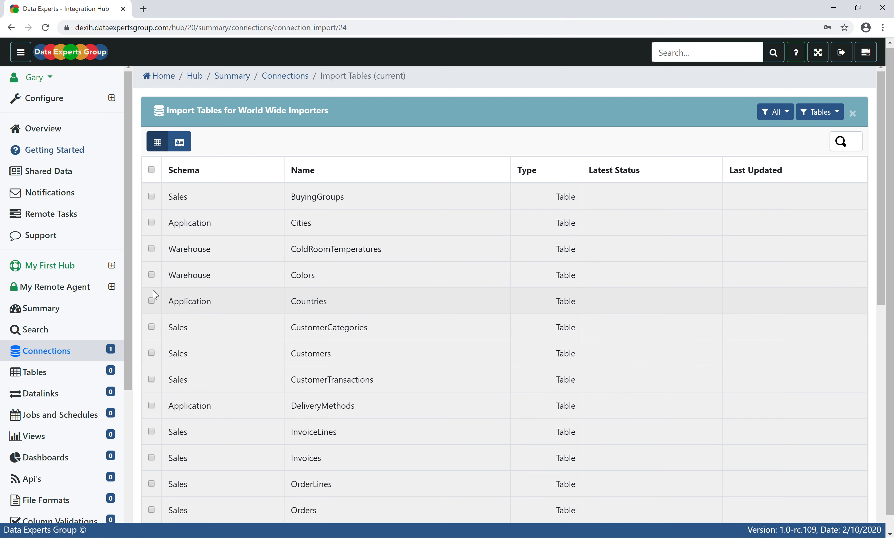
click(151, 222)
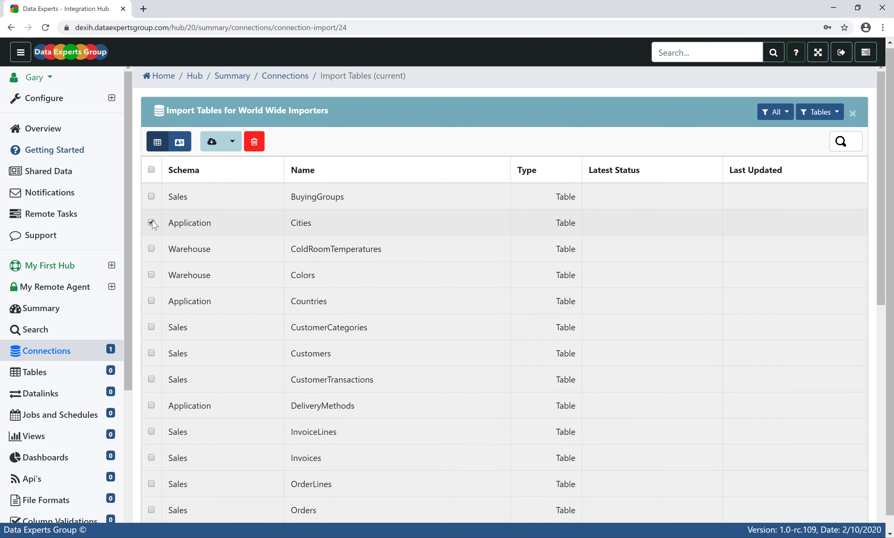
click(214, 141)
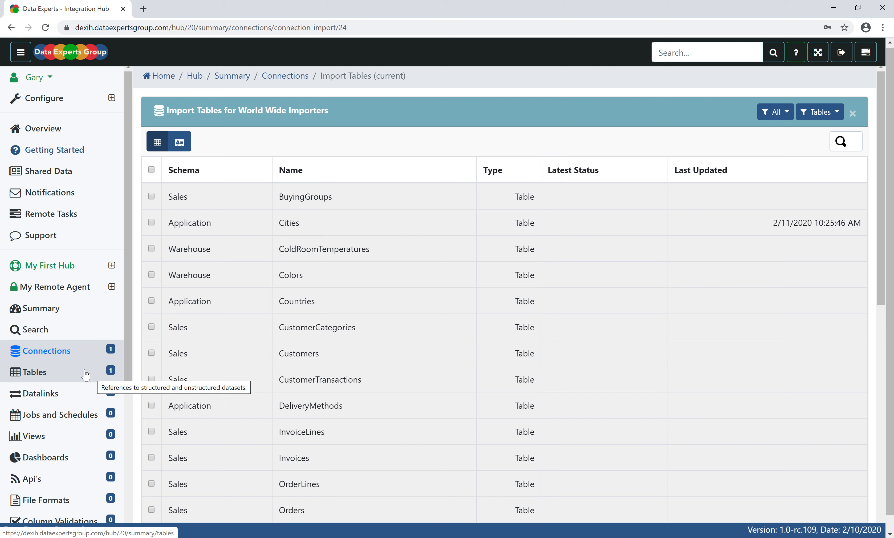
Preview the data of the imported Application.Cities table
click(37, 379)
click(151, 198)
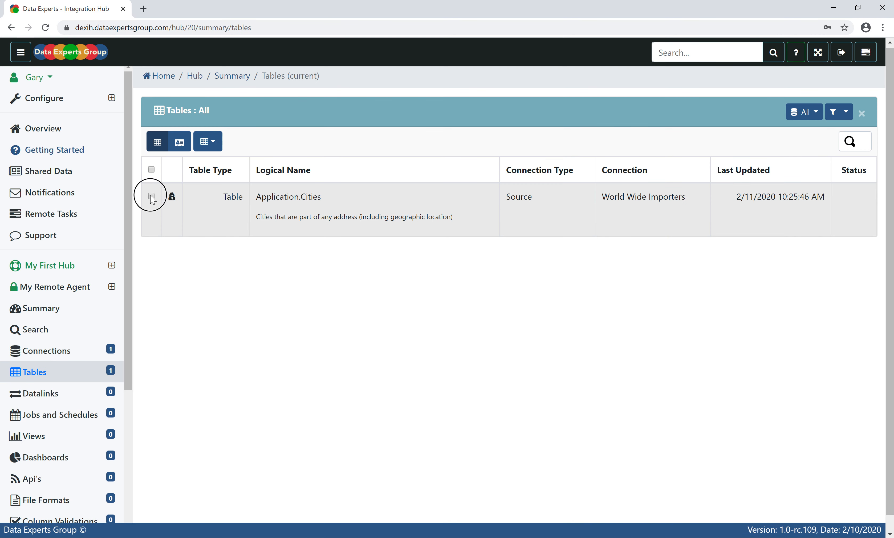
click(213, 142)
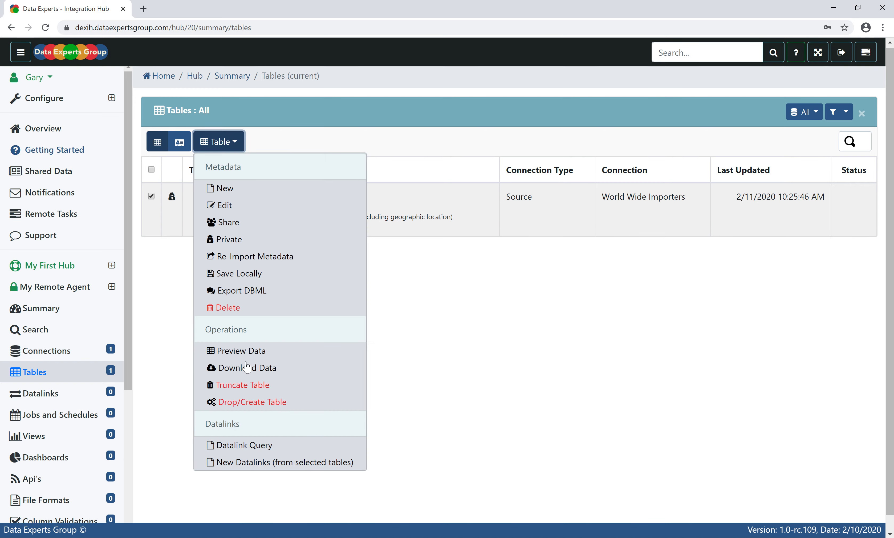
click(241, 349)
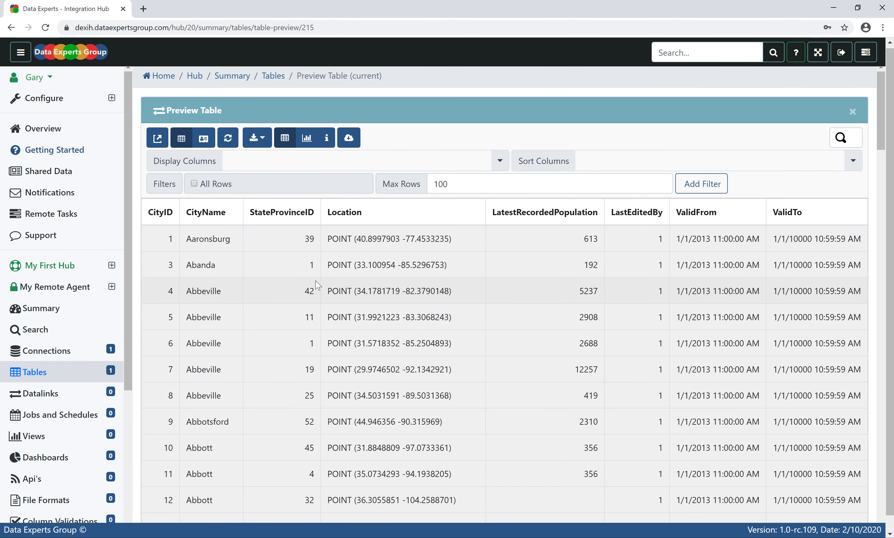
Sort the table preview by LatestRecordedPopulation descending, limit it to 10 rows and refresh the query
click(620, 160)
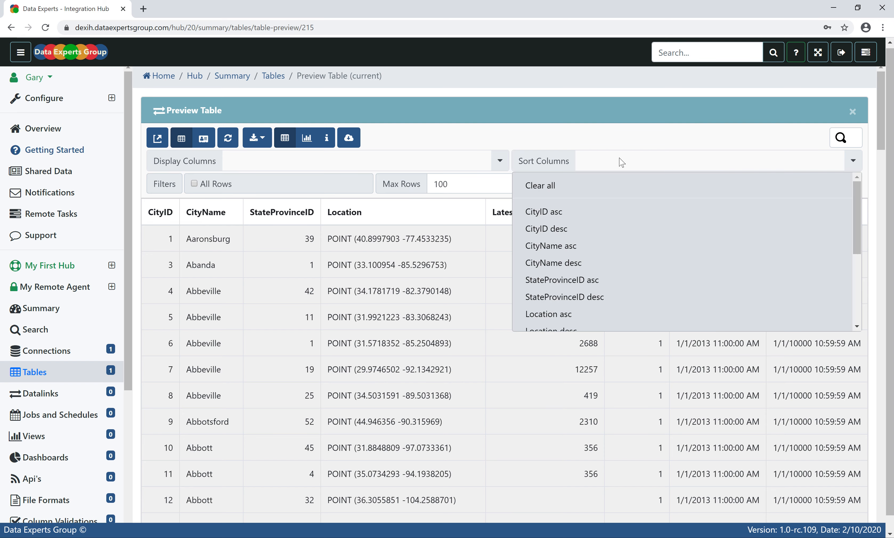
scroll(587, 307, down, 3)
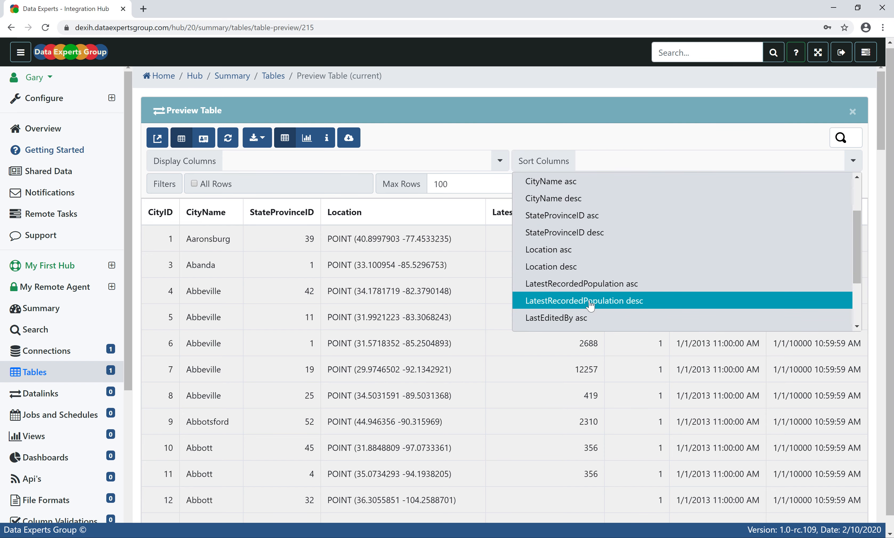
click(588, 303)
drag(473, 184, 413, 185)
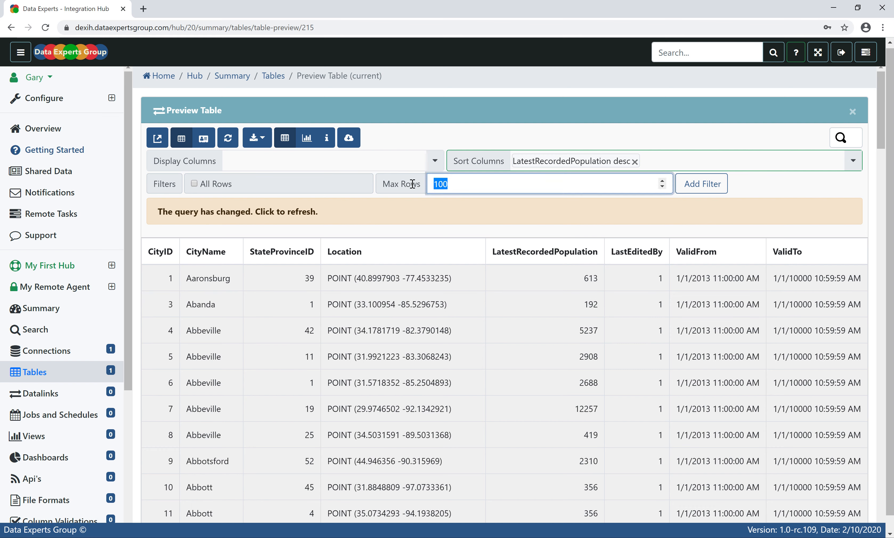
text(10)
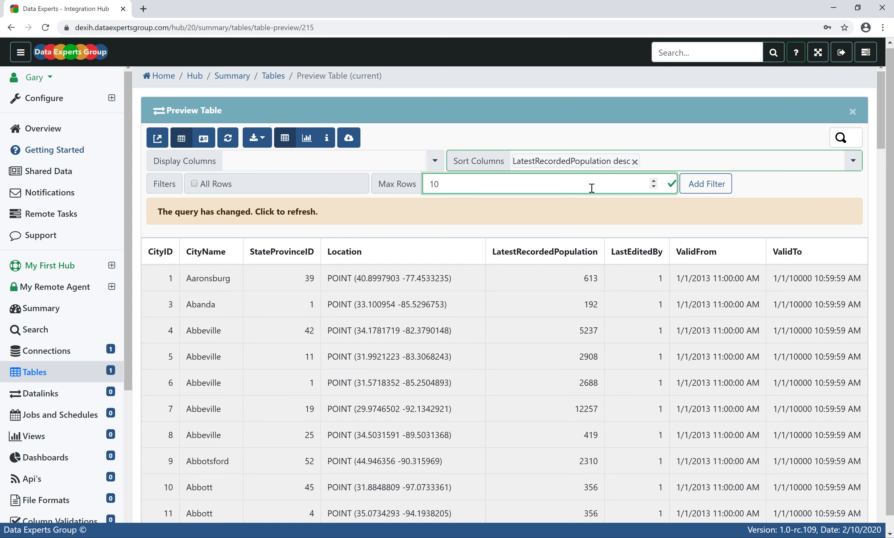
click(305, 202)
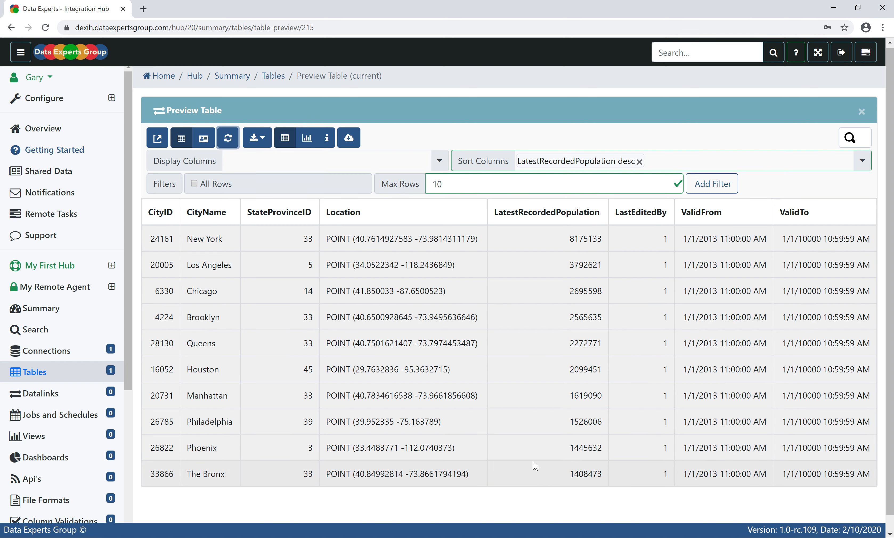
Show the preview as a vertical bar chart with CityName as labels and LatestRecordedPopulation as the series column
click(307, 139)
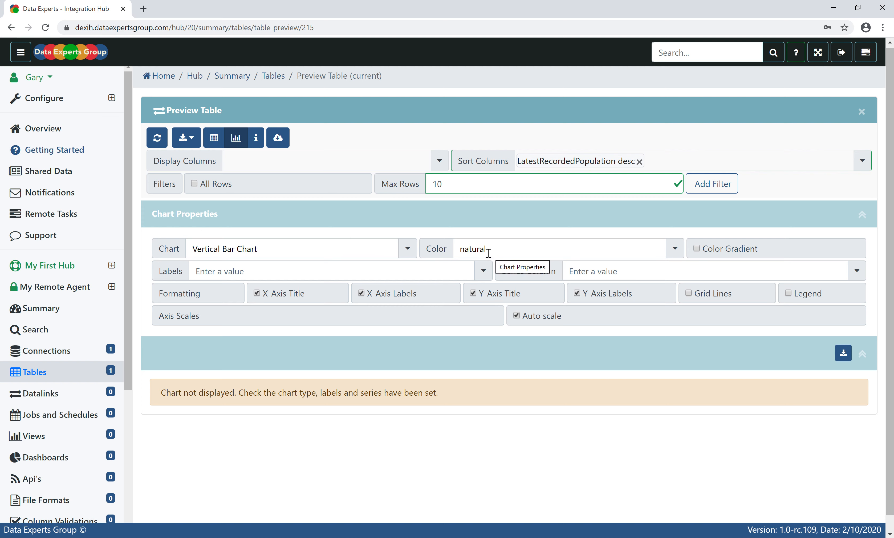
click(266, 272)
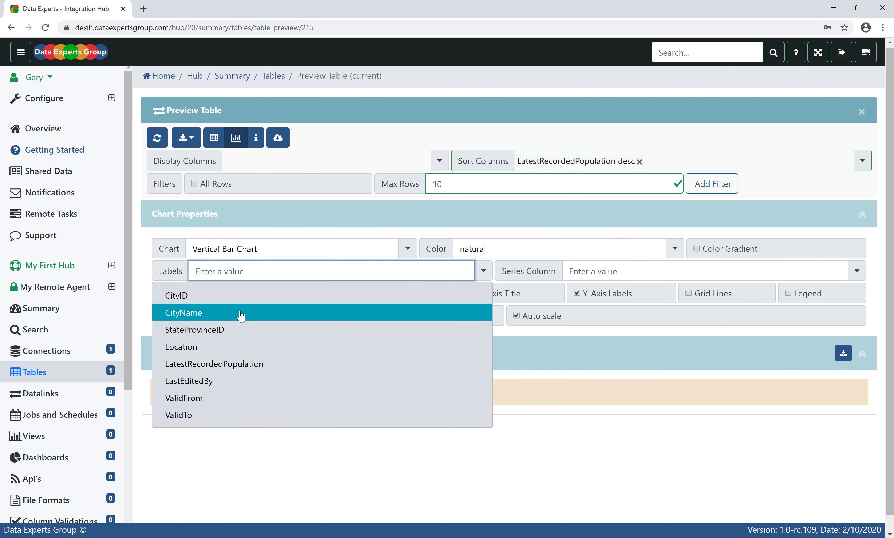
click(240, 313)
click(577, 271)
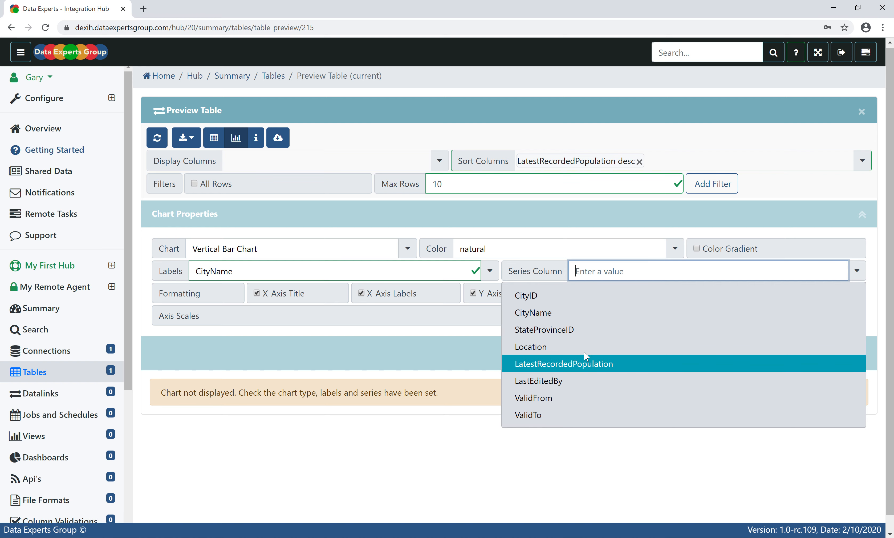
click(574, 370)
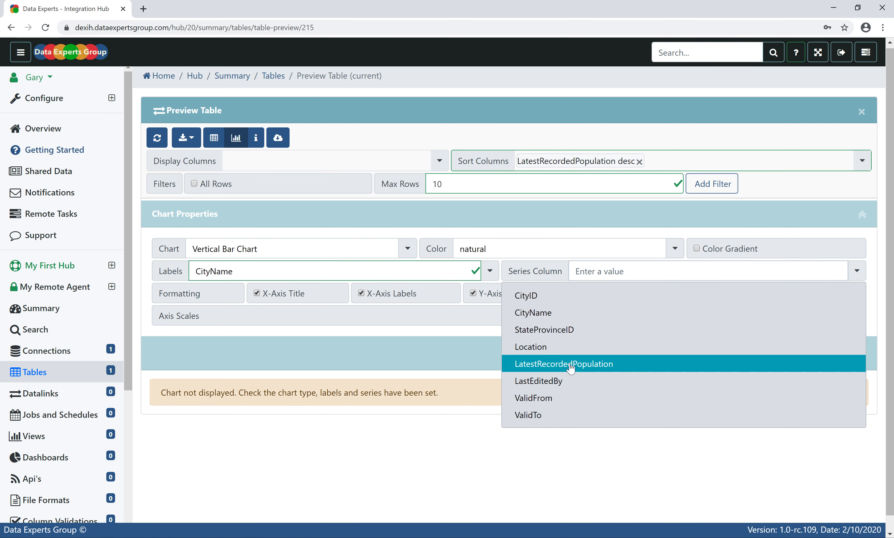
scroll(551, 395, down, 3)
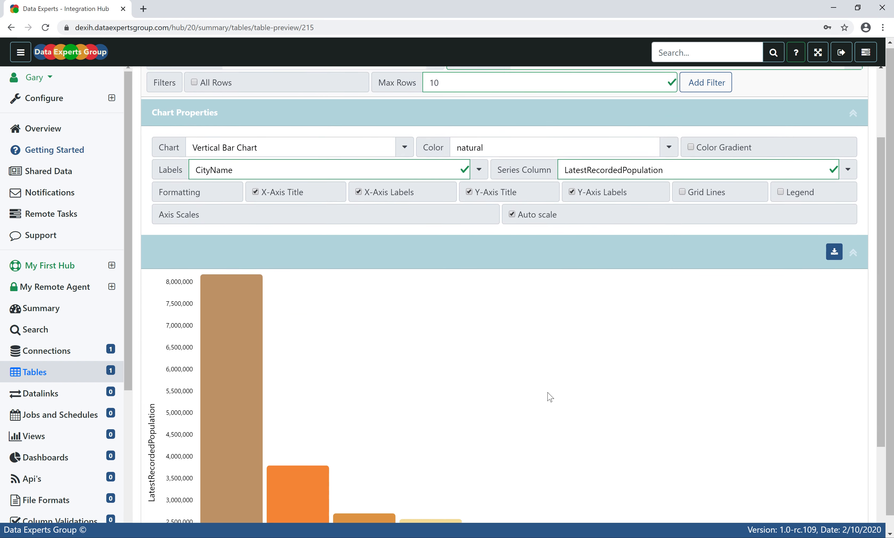
scroll(550, 395, down, 4)
scroll(549, 392, up, 7)
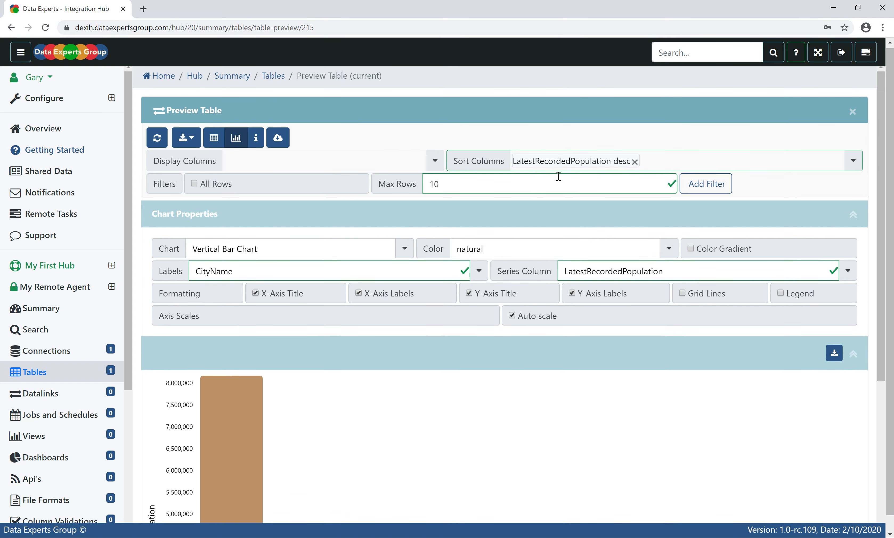
Save the chart as a view named Top 10 Cities
click(289, 137)
click(377, 135)
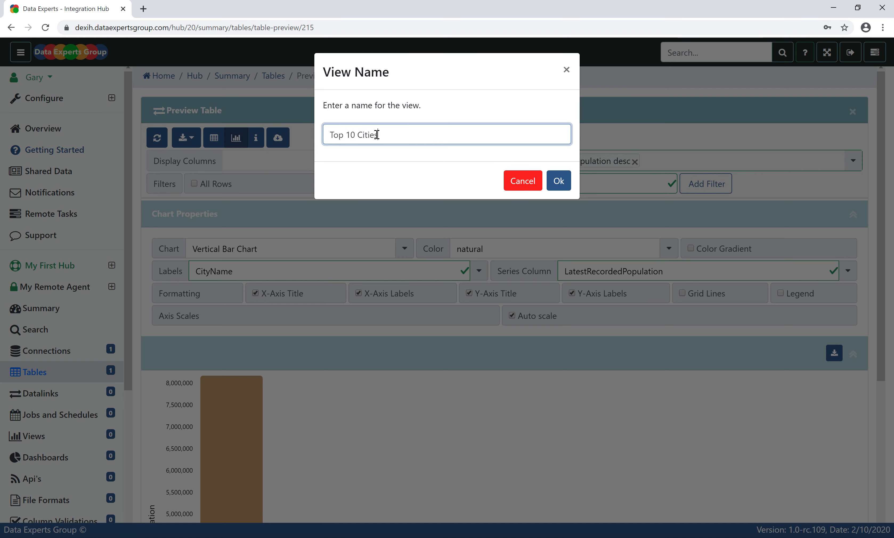
click(559, 181)
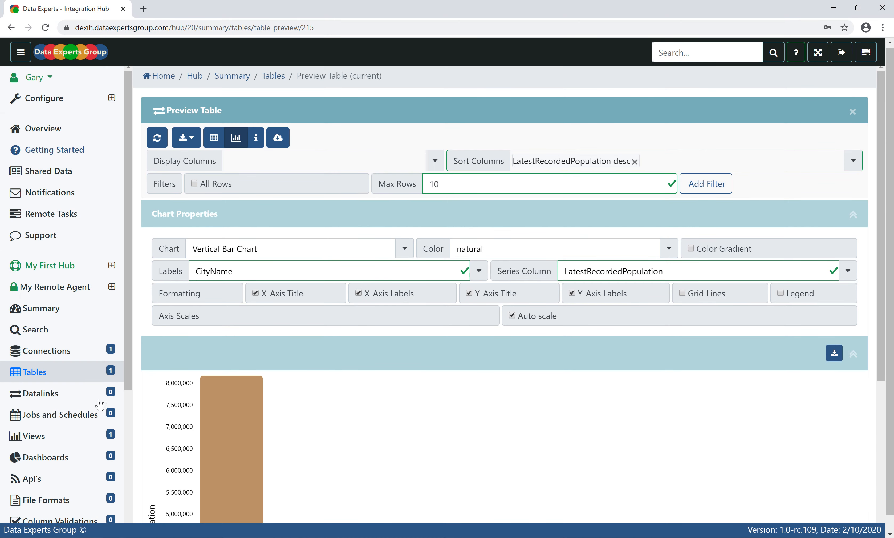
Open the saved Top 10 Cities view from the hub's views and examine its bar chart
click(47, 436)
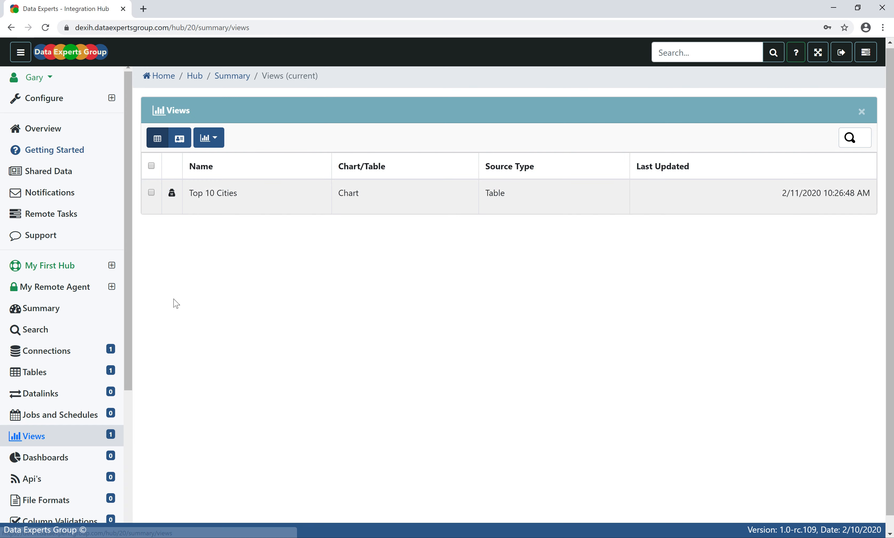
click(257, 205)
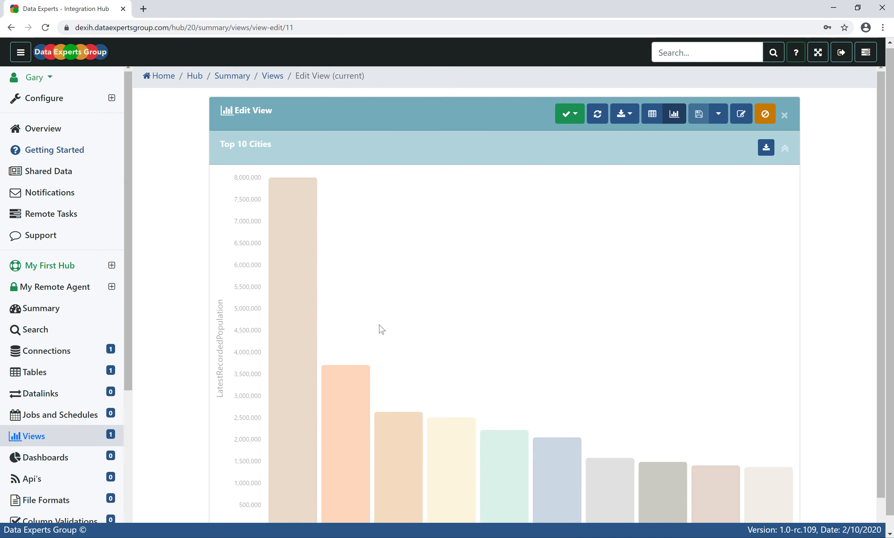
scroll(379, 376, down, 1)
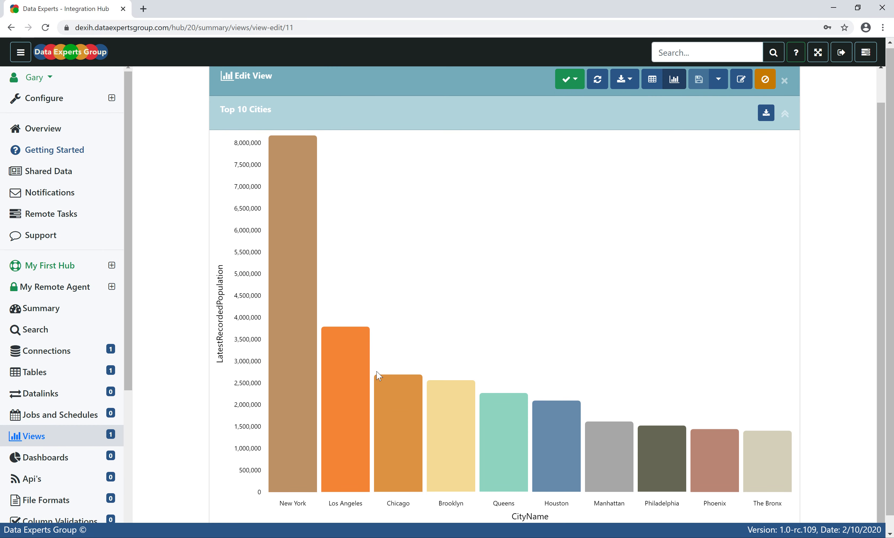
scroll(379, 375, up, 1)
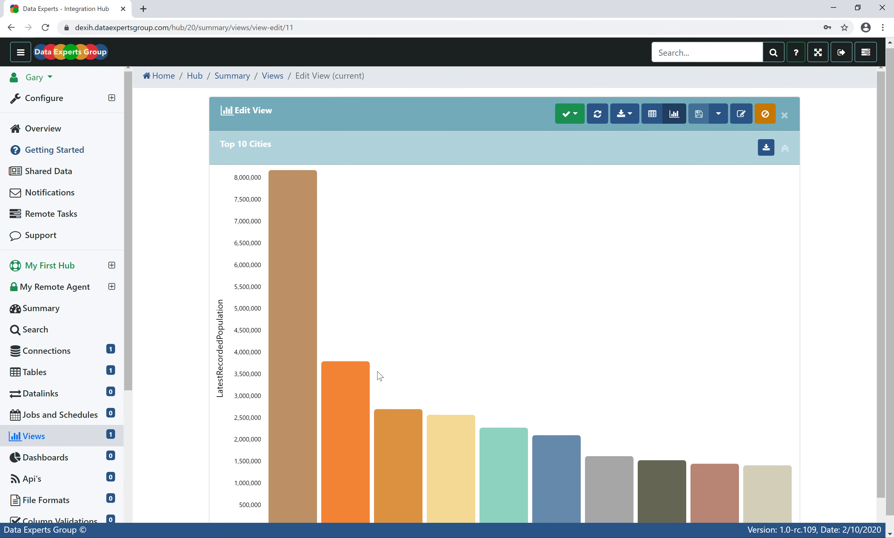
scroll(377, 375, down, 1)
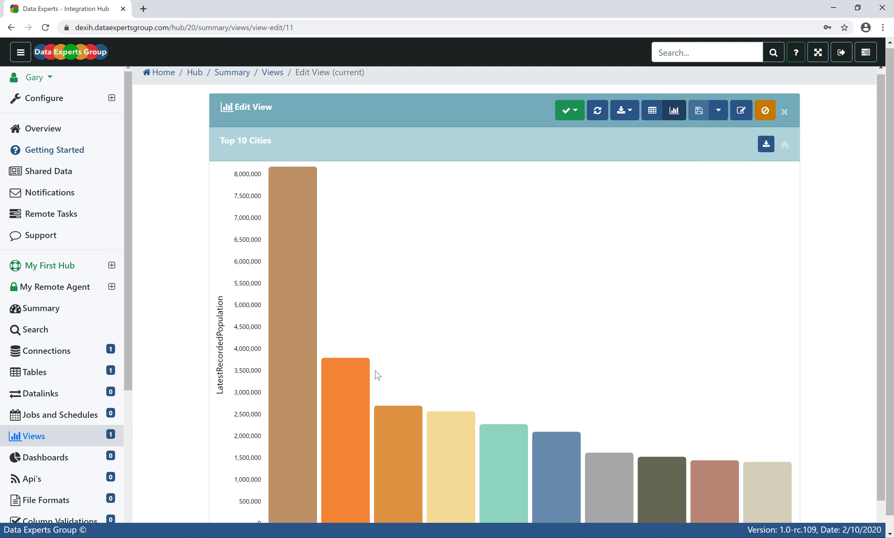